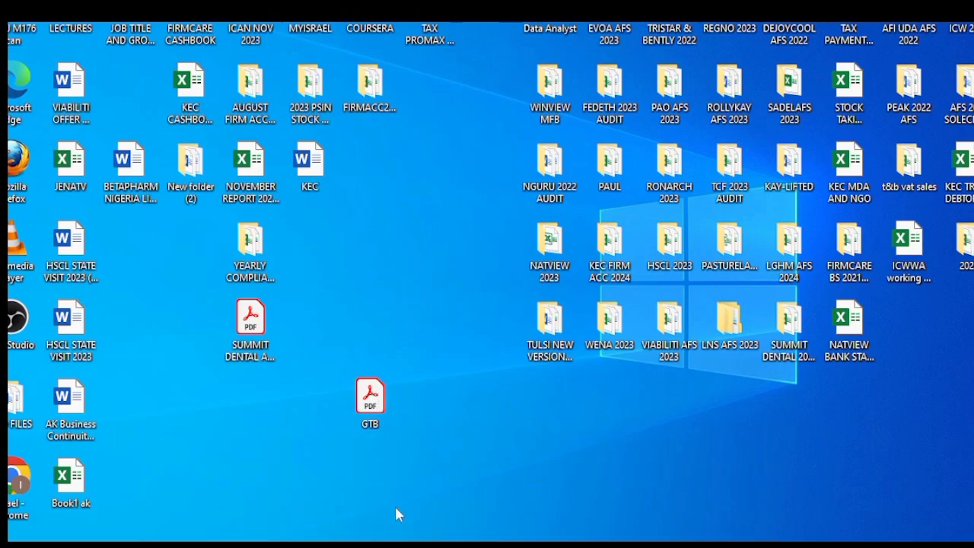
Bring the iLovePDF browser window to the front
mouse_move(370, 543)
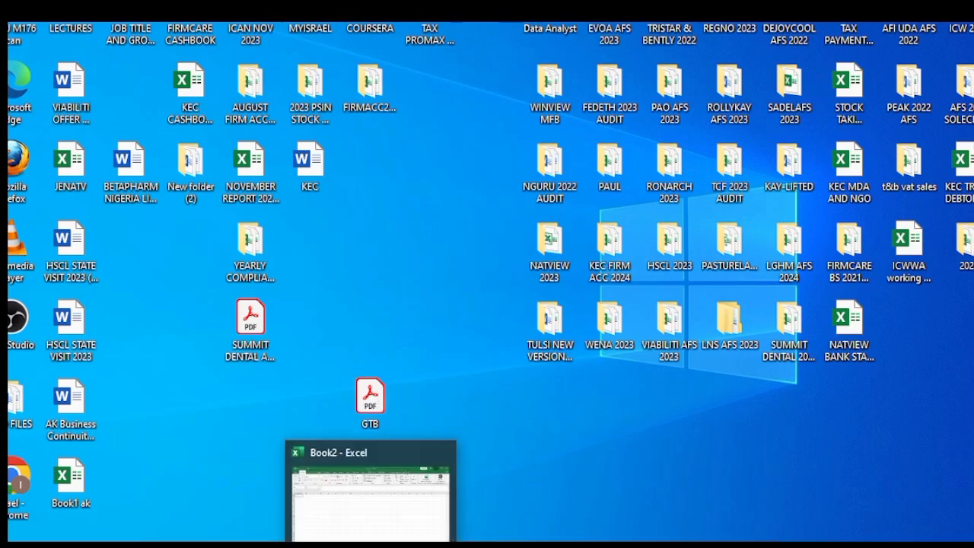
mouse_move(331, 543)
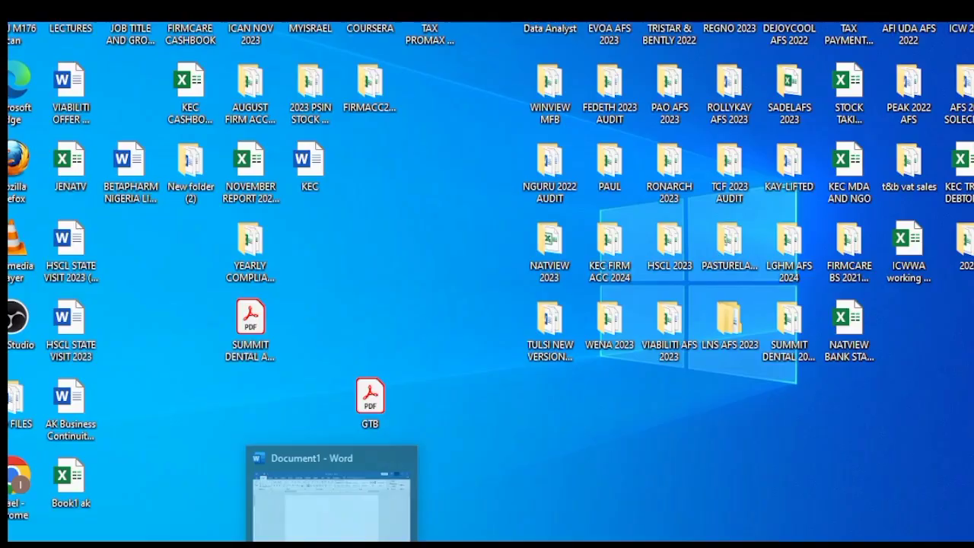
mouse_move(214, 543)
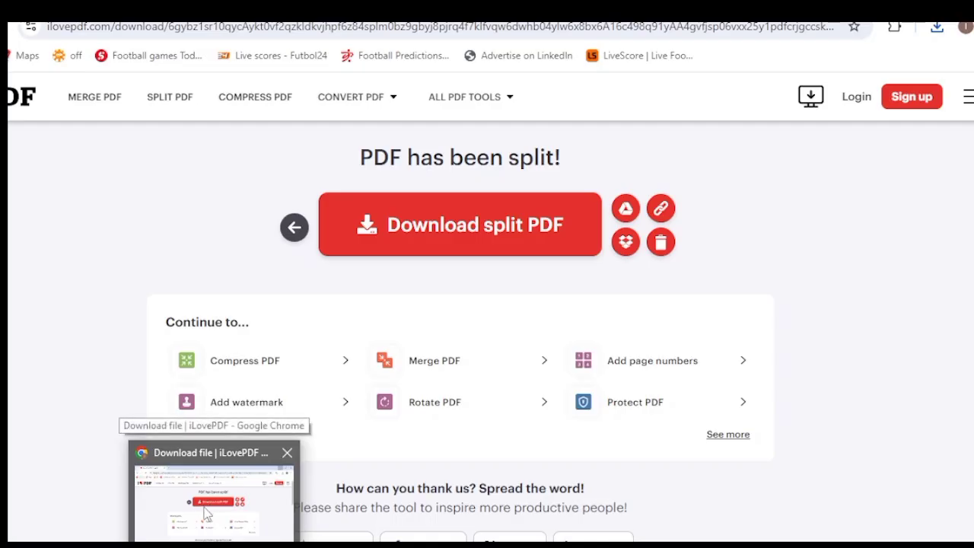
click(265, 508)
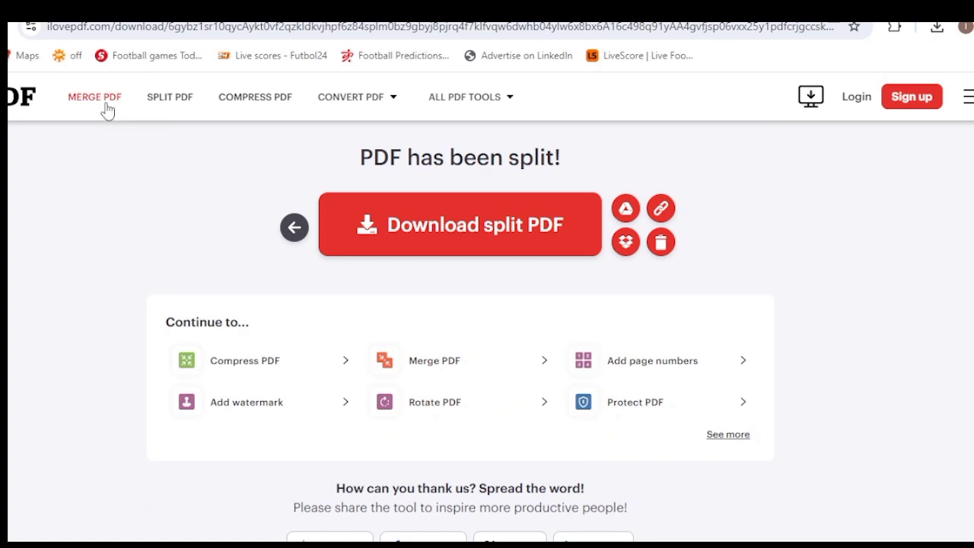
Go to iLovePDF's Merge PDF tool, start a new tab, and show the desktop
mouse_move(451, 101)
click(89, 101)
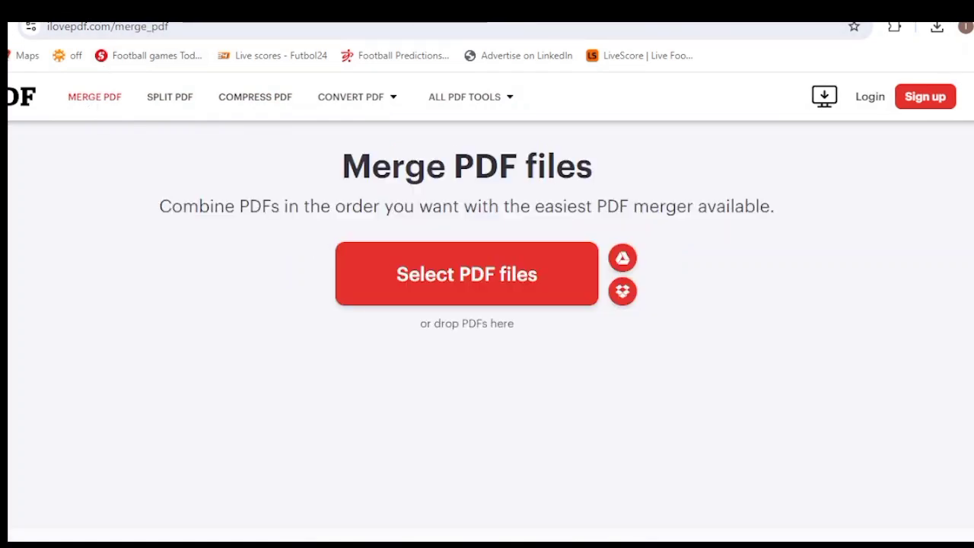
key(ctrl+t)
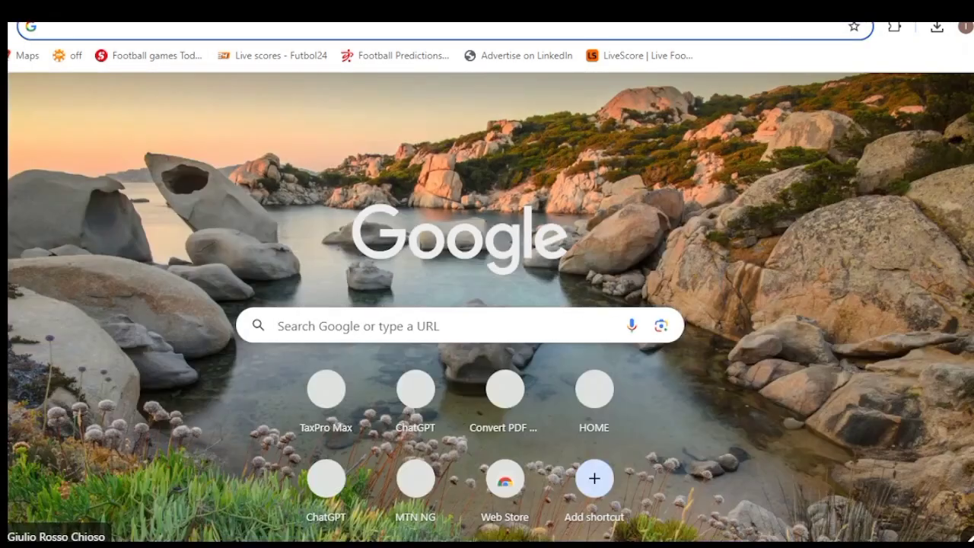
key(super+d)
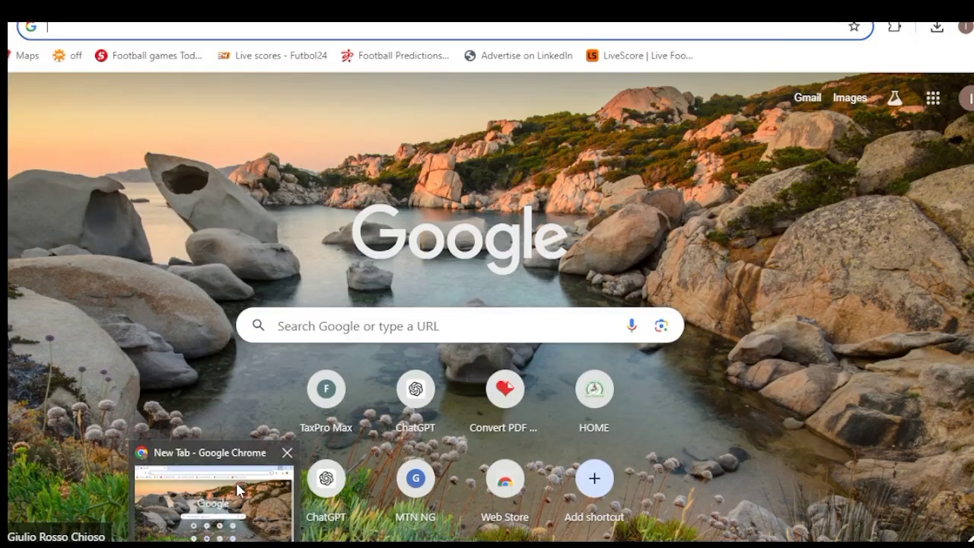
Search Google for 'i love my pdf to excel' and open iLovePDF's PDF to Excel page
click(236, 482)
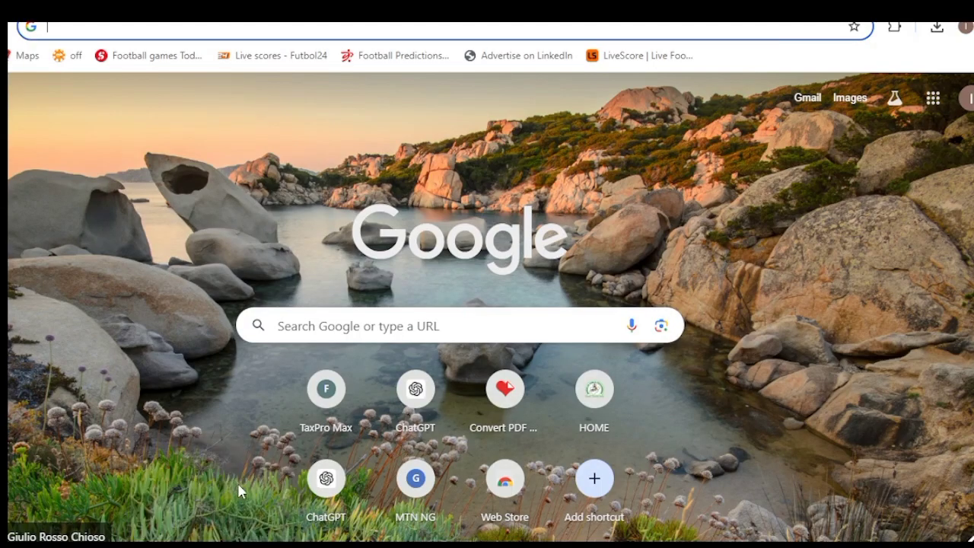
click(340, 333)
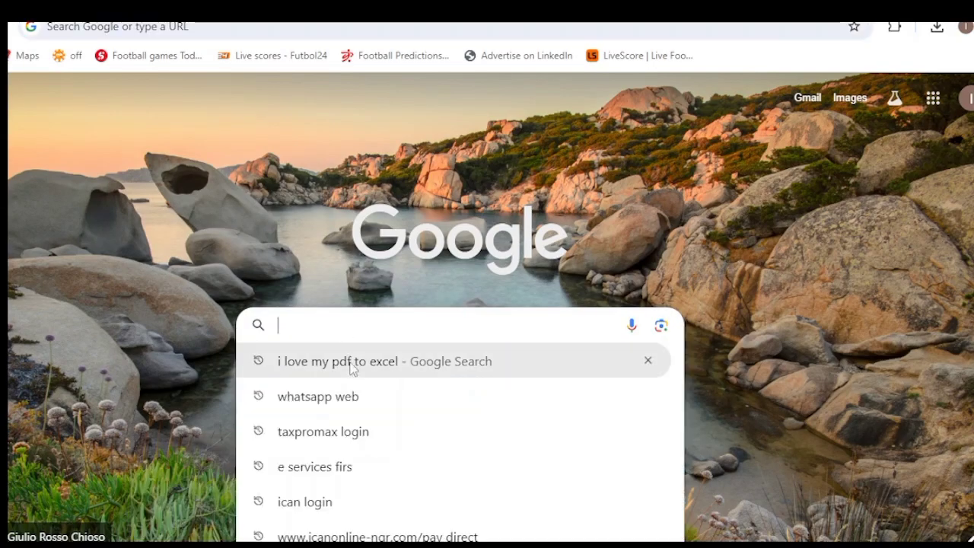
click(360, 362)
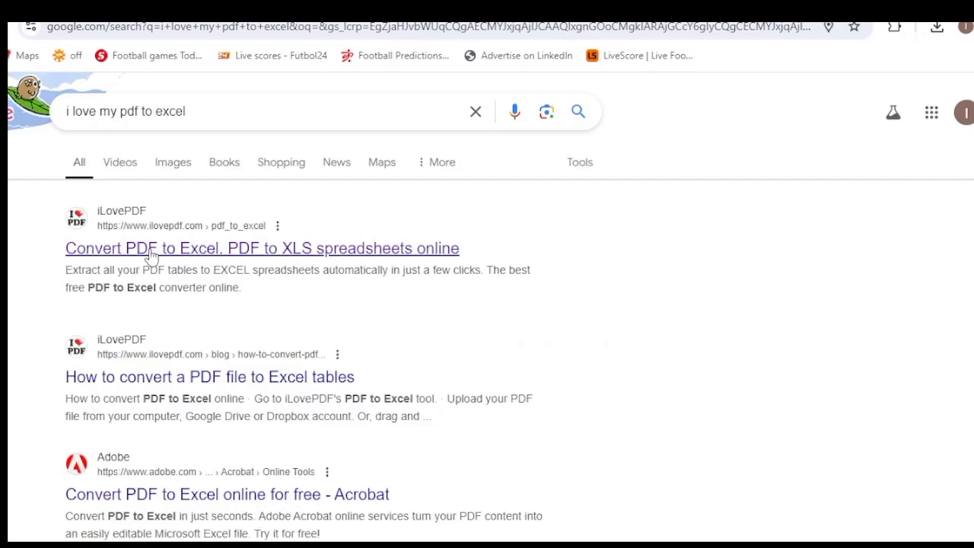
click(158, 256)
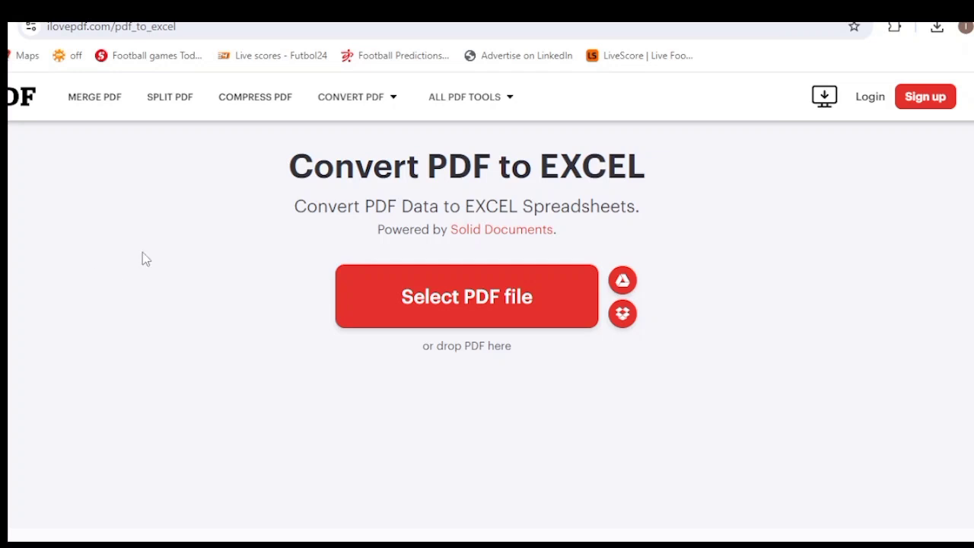
Upload the GTB statement PDF into iLovePDF's Split PDF tool
click(160, 102)
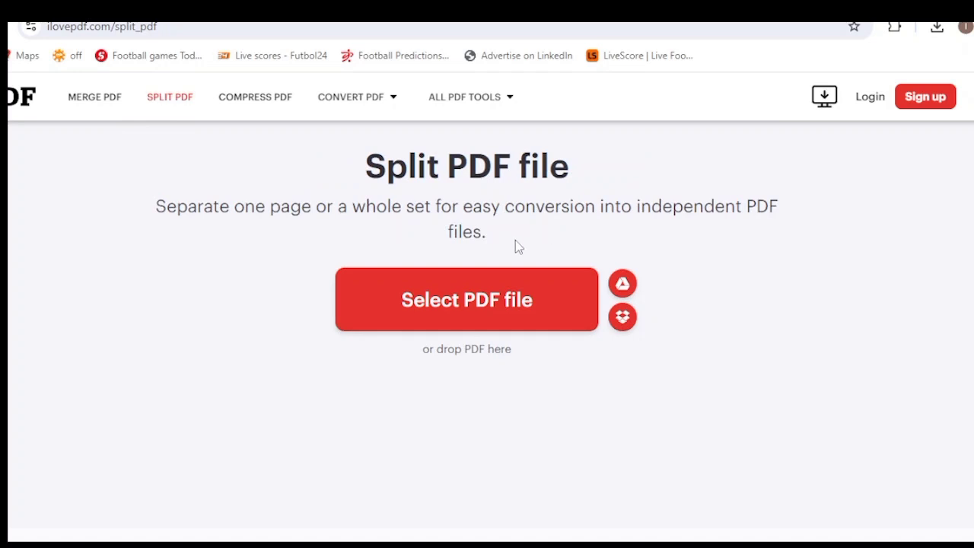
click(469, 304)
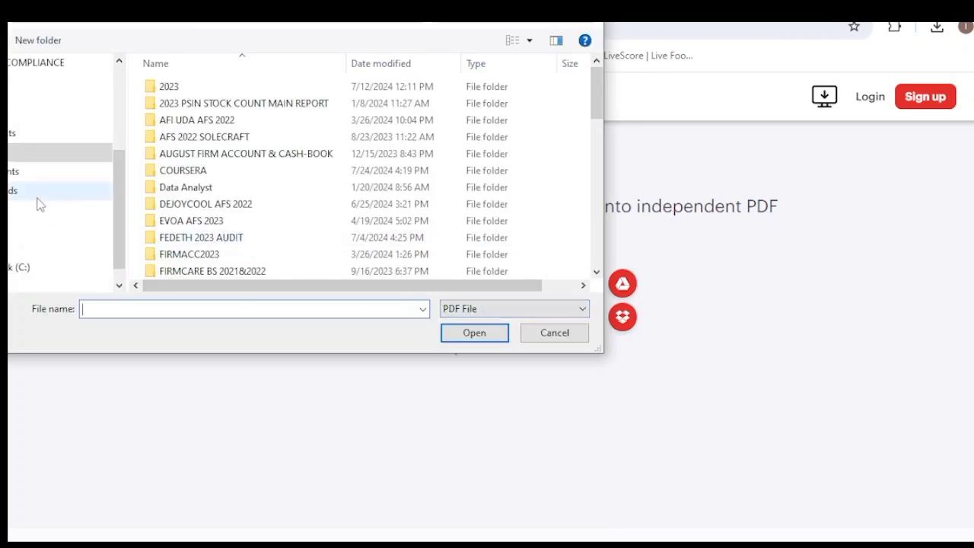
click(45, 152)
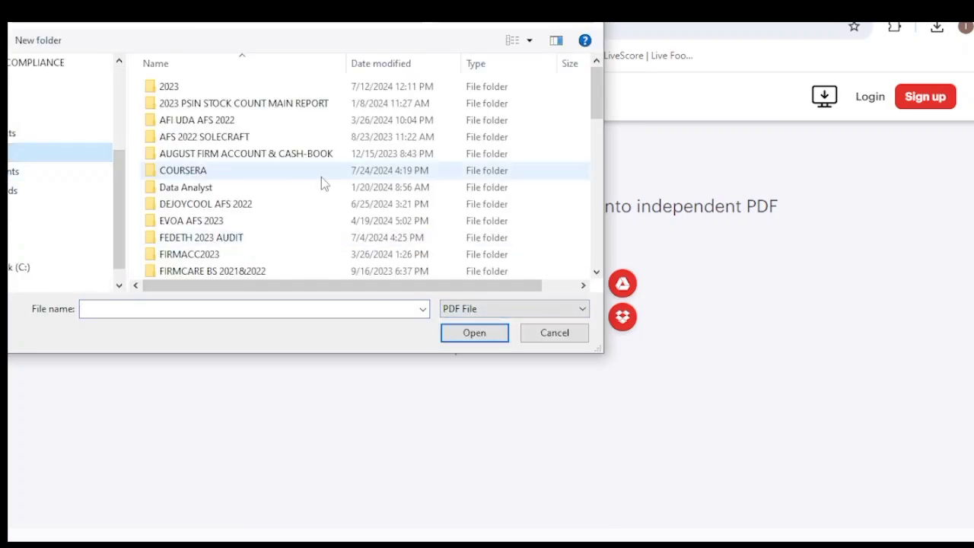
scroll(322, 183, down, 10)
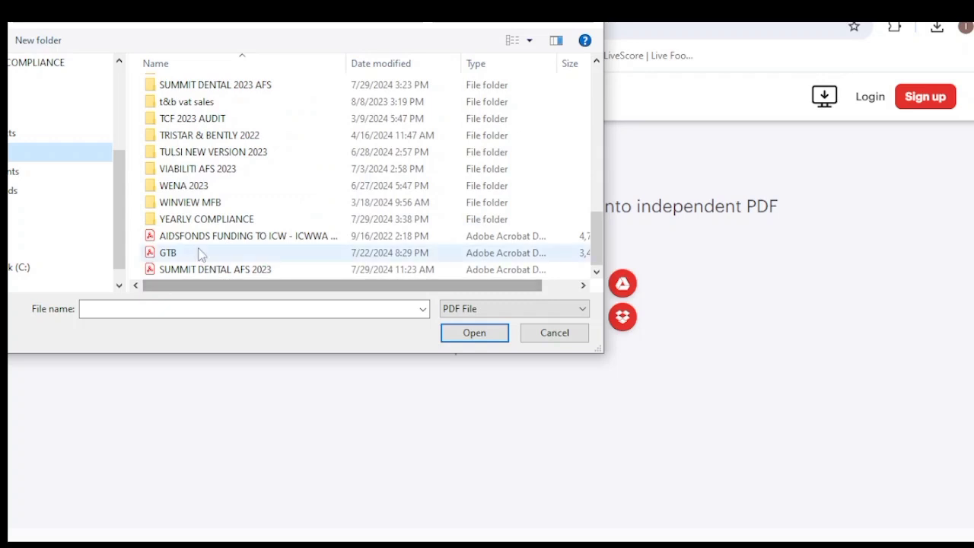
click(177, 259)
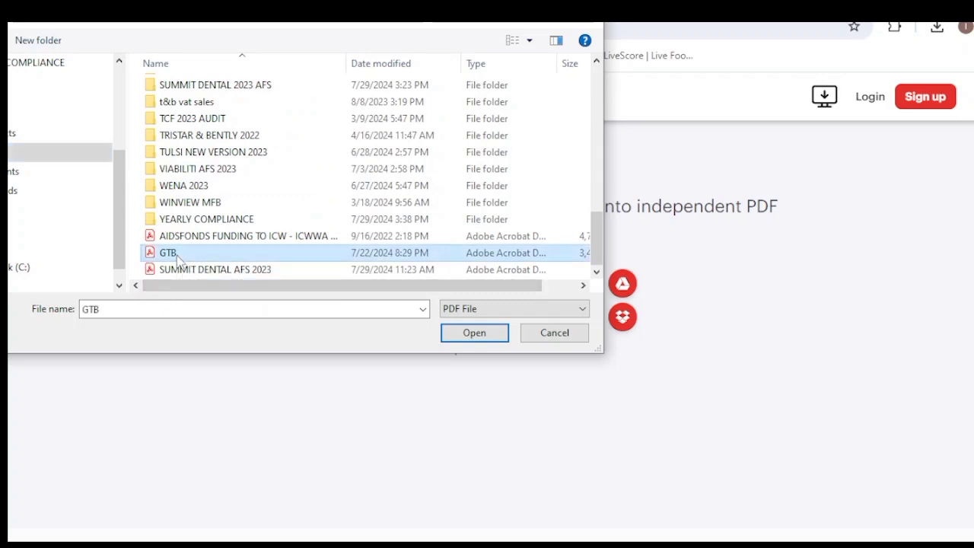
click(477, 336)
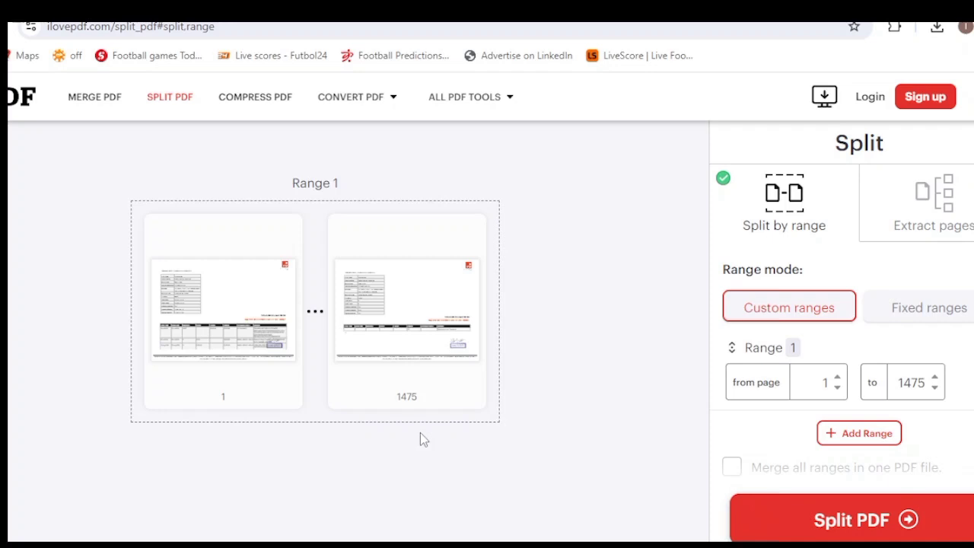
Change the custom split range to run from page 2 to page 200
click(922, 390)
click(934, 387)
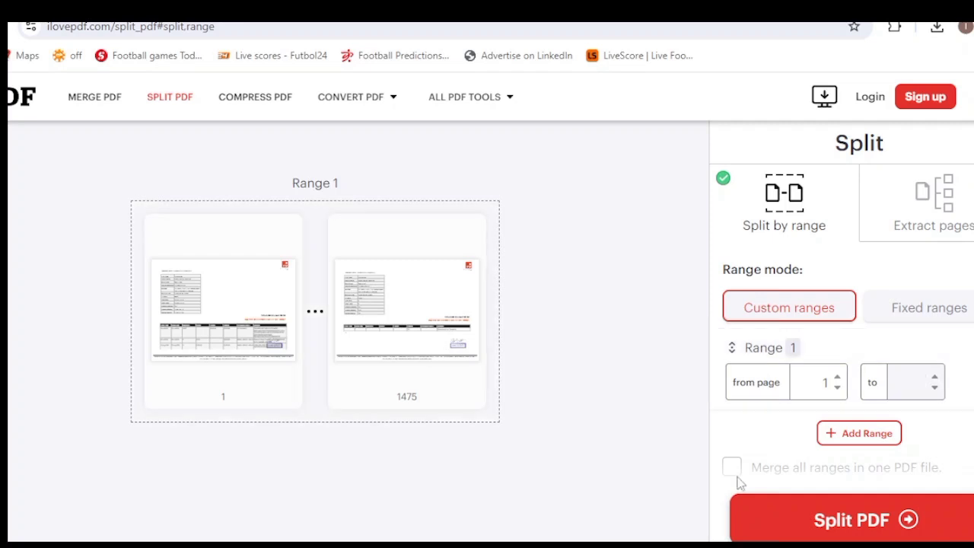
text(1475)
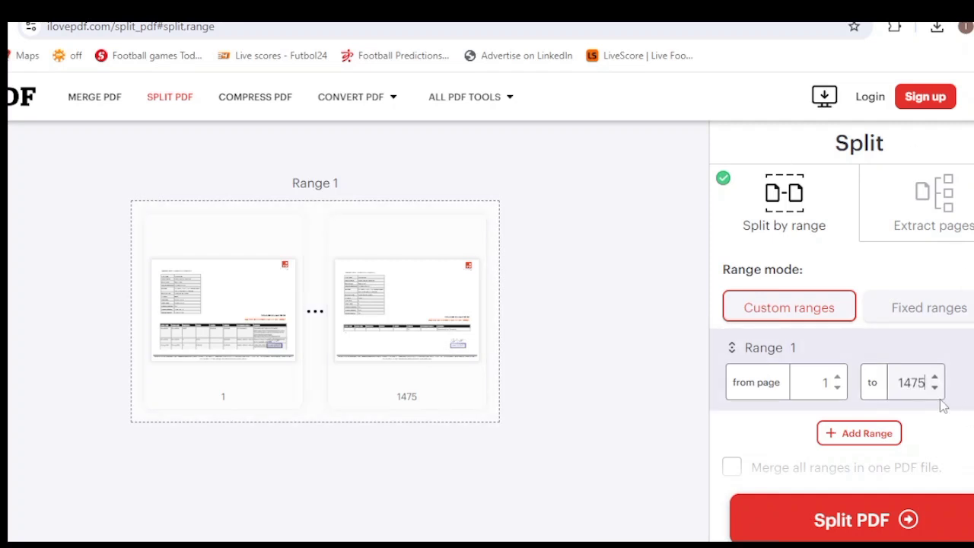
key(BackSpace)
key(BackSpace)
key(BackSpace)
key(BackSpace)
text(200)
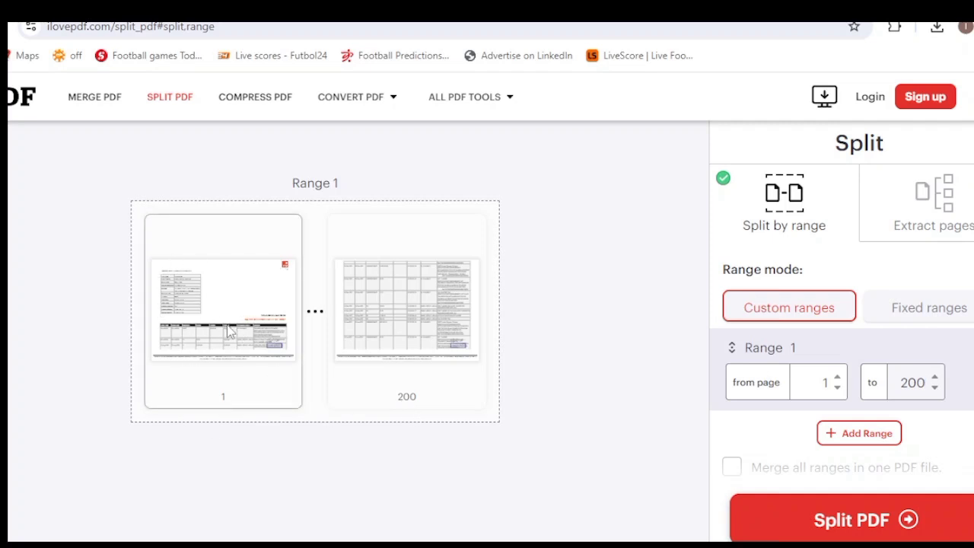
click(838, 378)
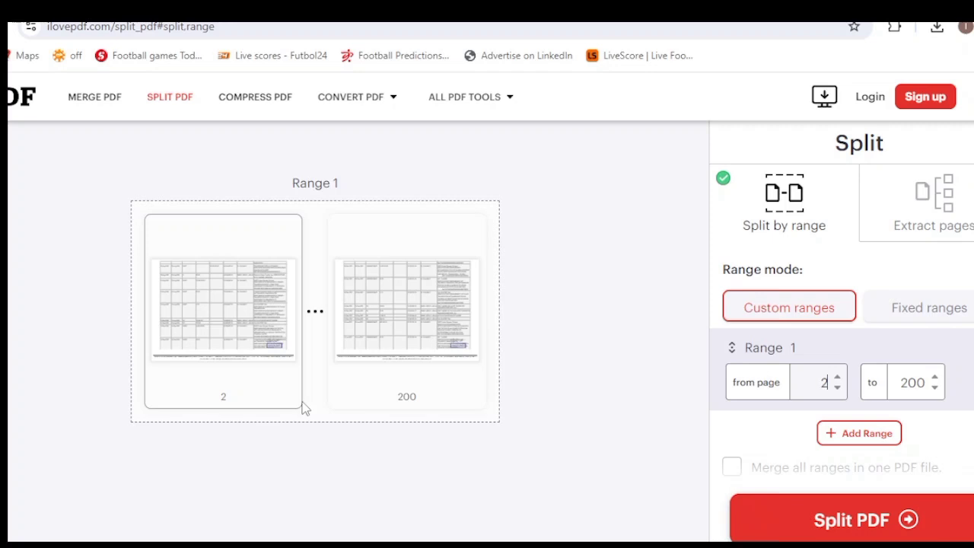
Split out pages 2–200 and download GTB-2-200.pdf
click(864, 524)
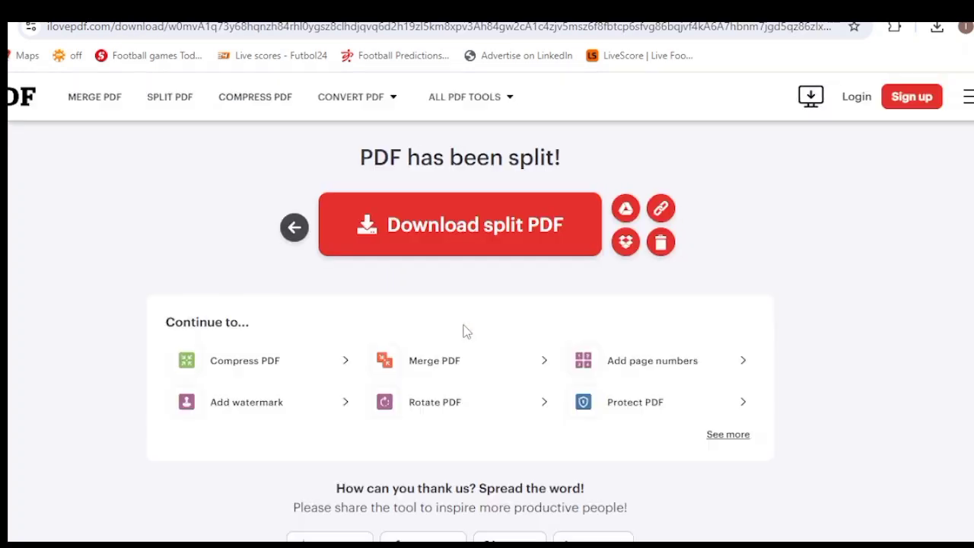
click(467, 230)
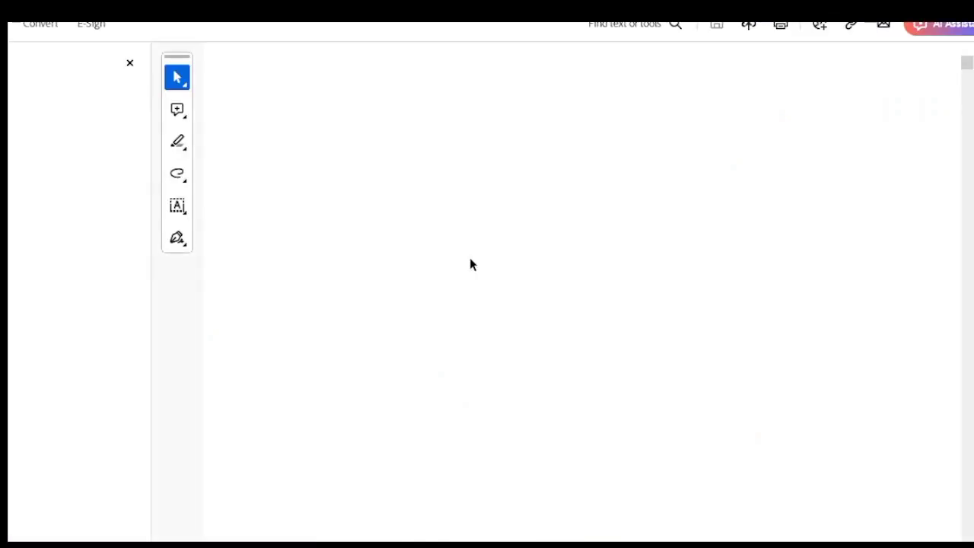
Scroll through the transaction rows of GTB-2-200.pdf in Acrobat
scroll(609, 282, down, 10)
scroll(609, 286, up, 15)
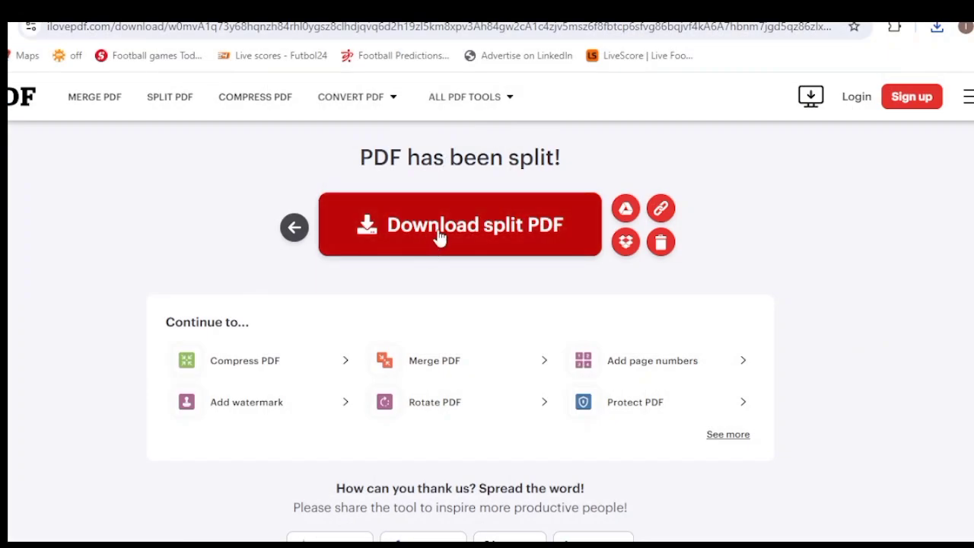
Reload the GTB statement PDF into the Split PDF tool
click(166, 107)
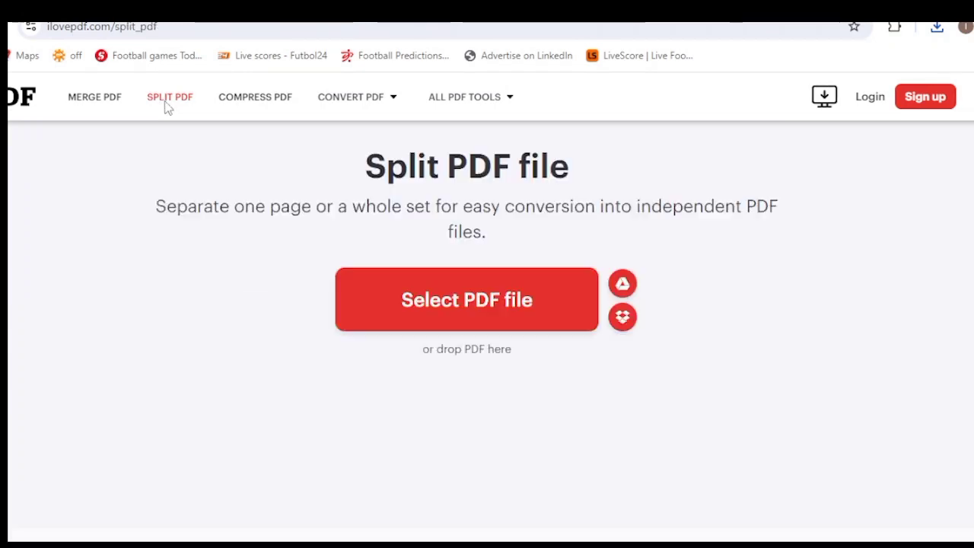
click(504, 309)
scroll(273, 218, down, 2)
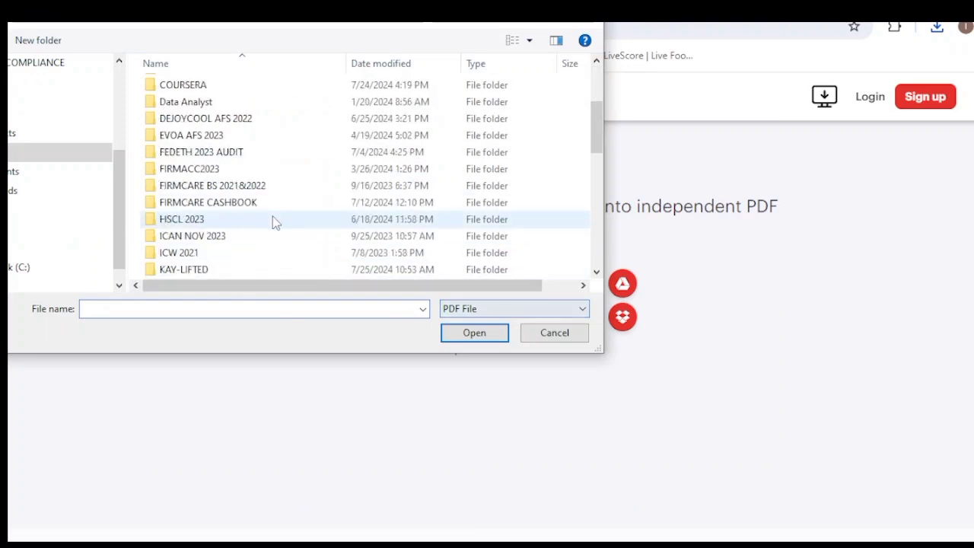
scroll(273, 220, down, 6)
click(215, 257)
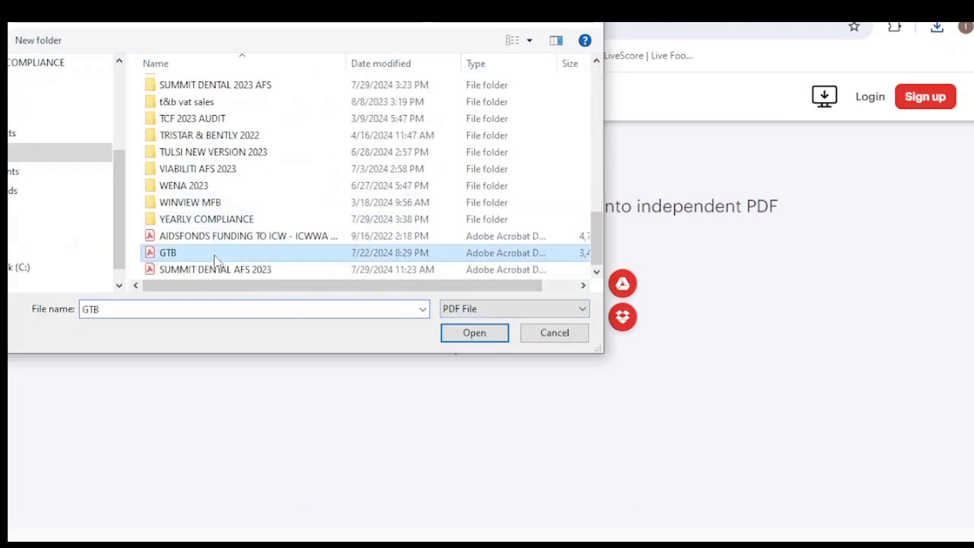
click(466, 333)
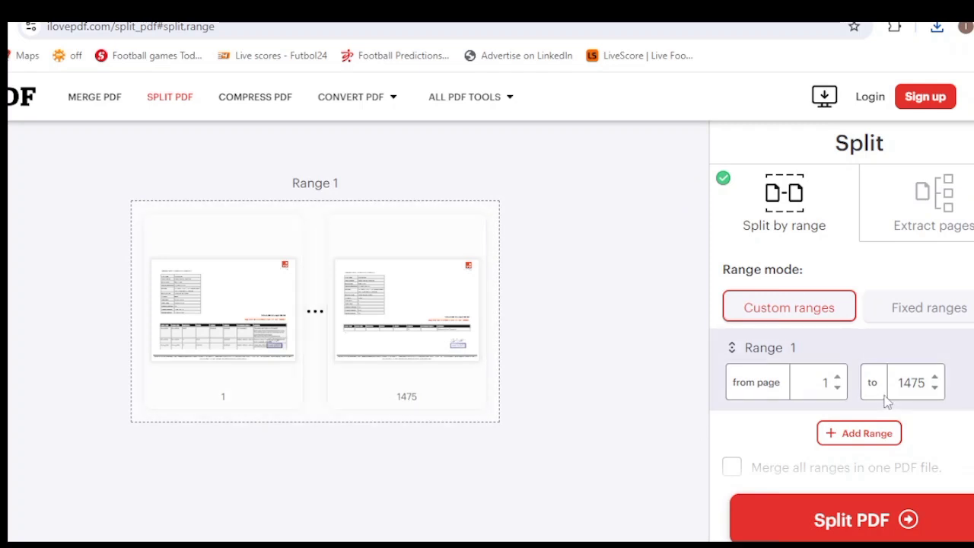
Set the split range's start page to 201
click(827, 383)
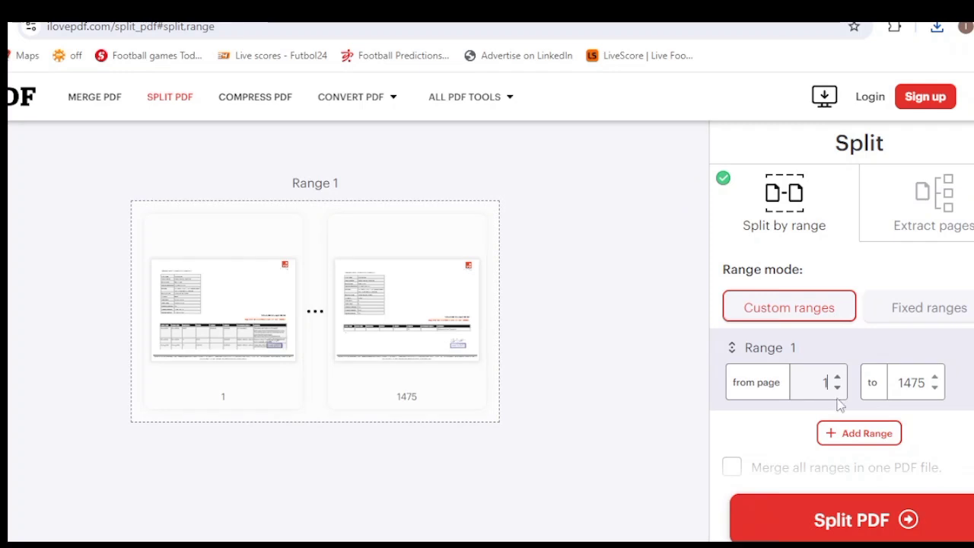
key(BackSpace)
text(200)
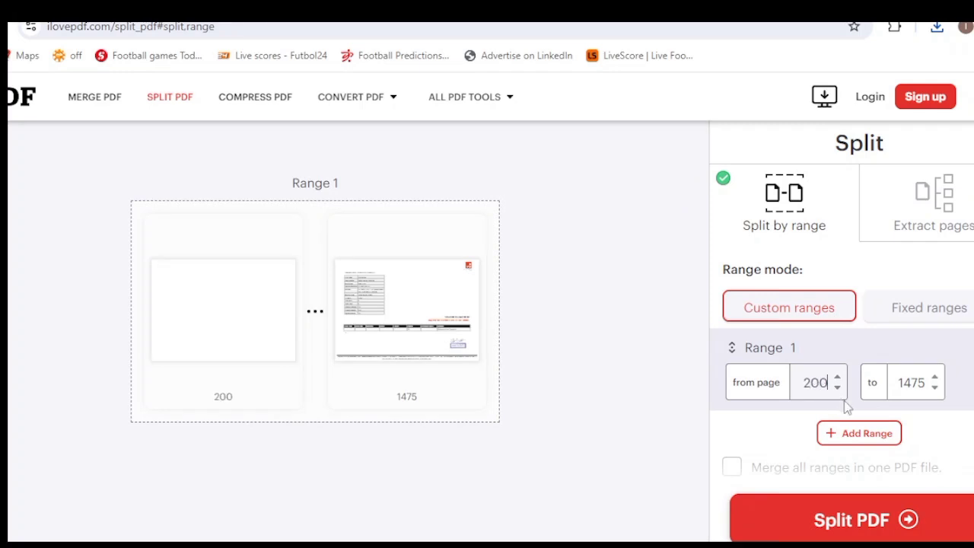
key(BackSpace)
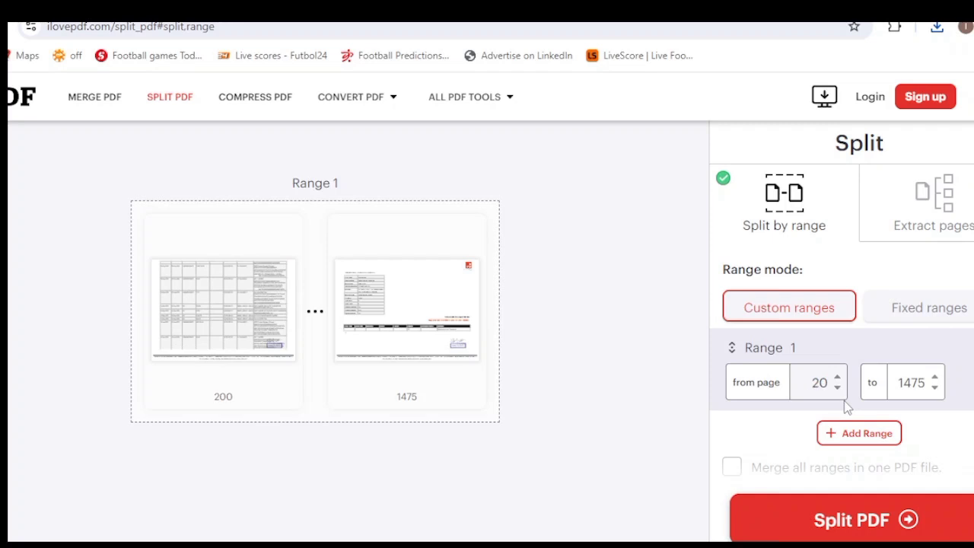
text(1)
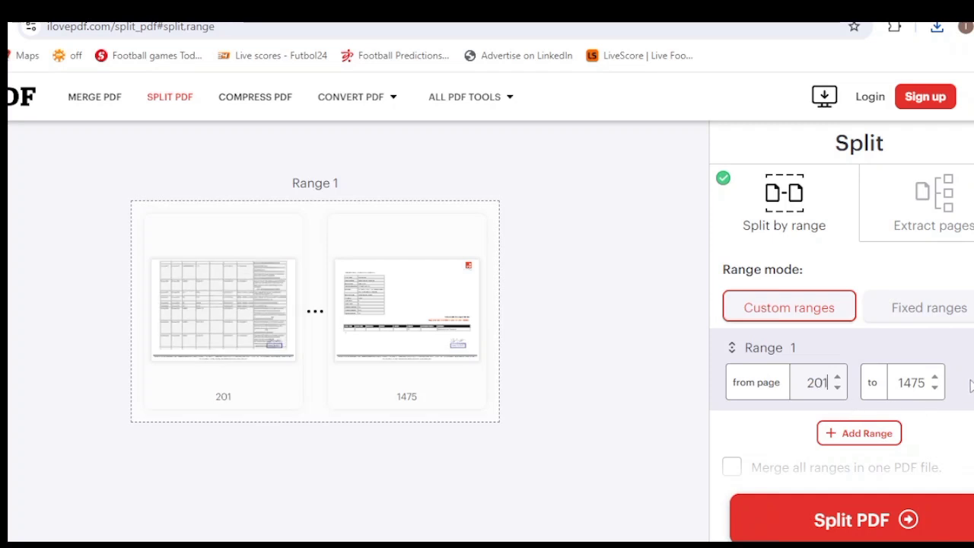
Set the end page to 400 and split out pages 201–400
click(934, 389)
key(BackSpace)
key(BackSpace)
key(BackSpace)
key(BackSpace)
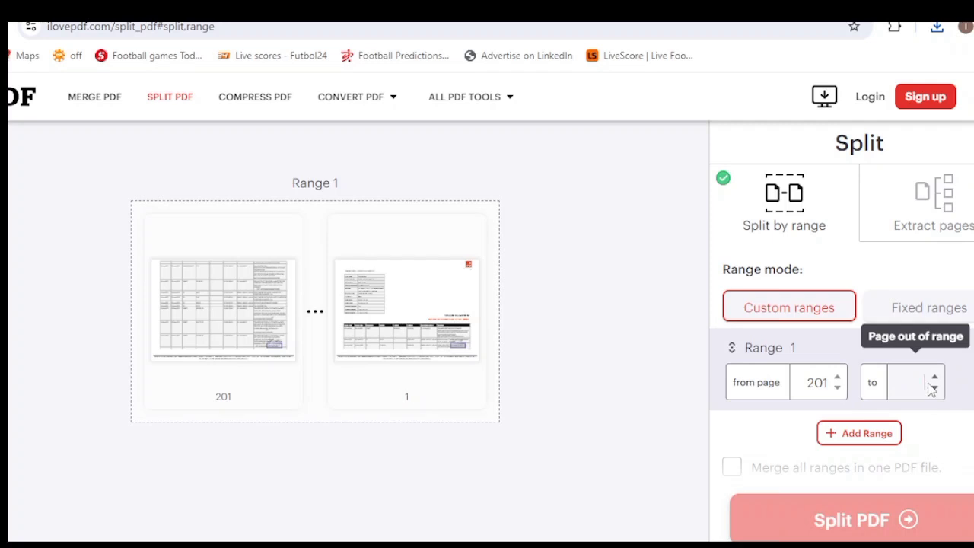
text(3)
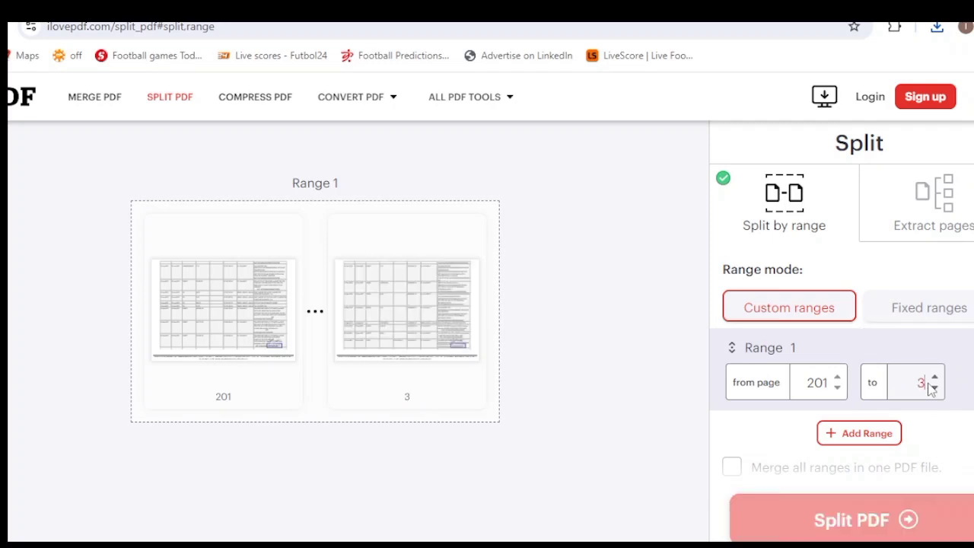
key(BackSpace)
text(400)
key(super+w)
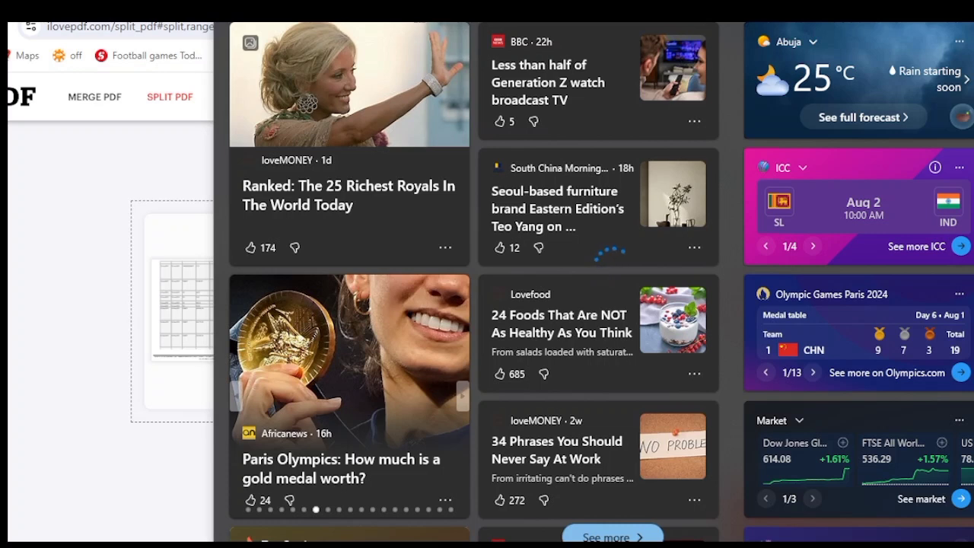
click(33, 194)
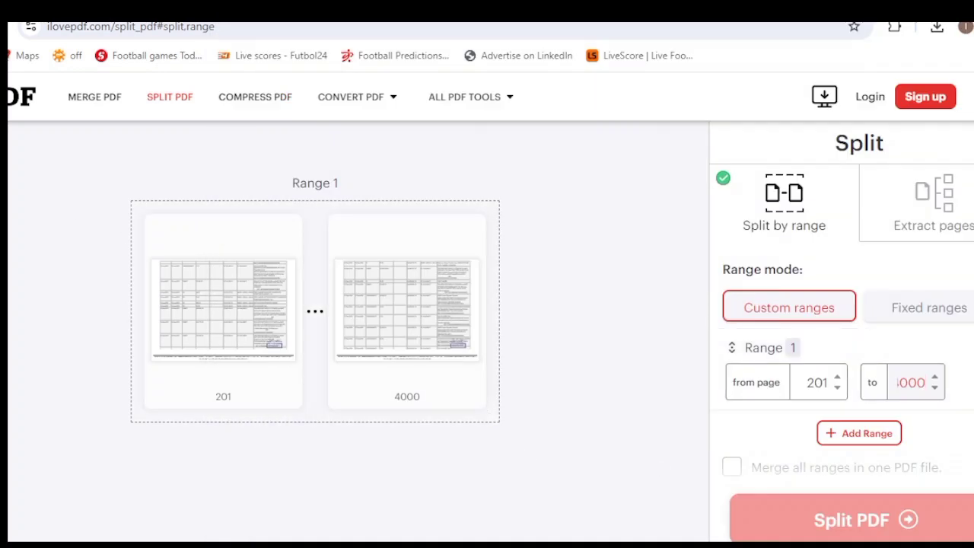
key(BackSpace)
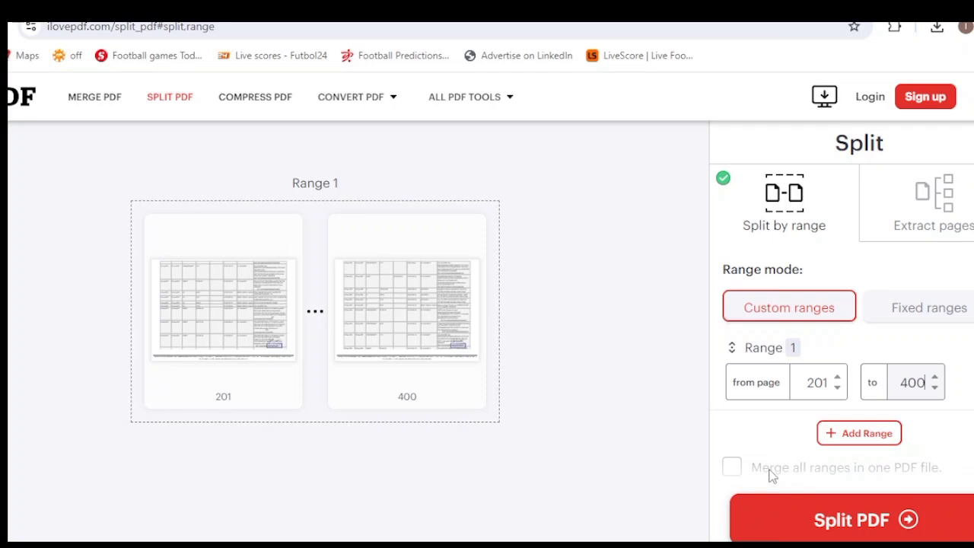
click(863, 520)
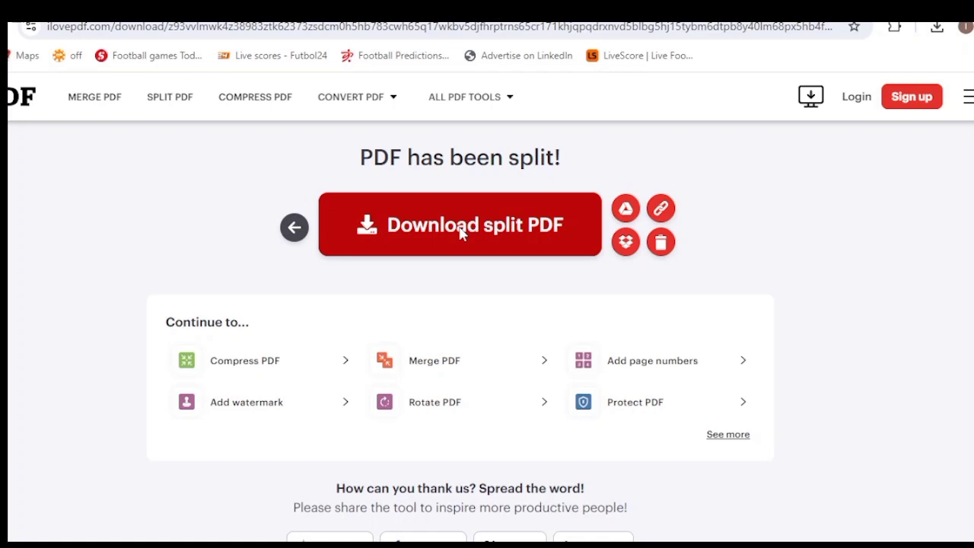
Download GTB-201-400.pdf and switch away from the browser toward Word
click(453, 242)
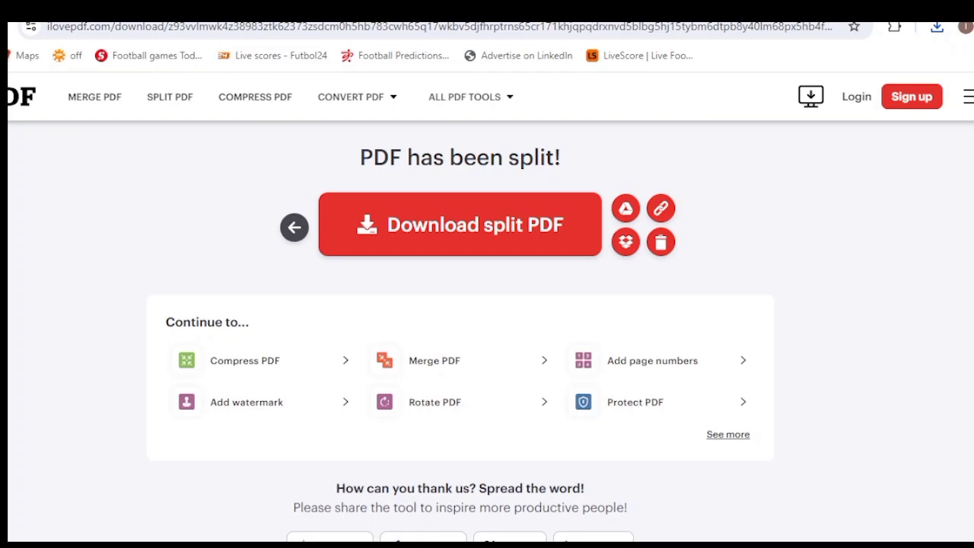
click(34, 524)
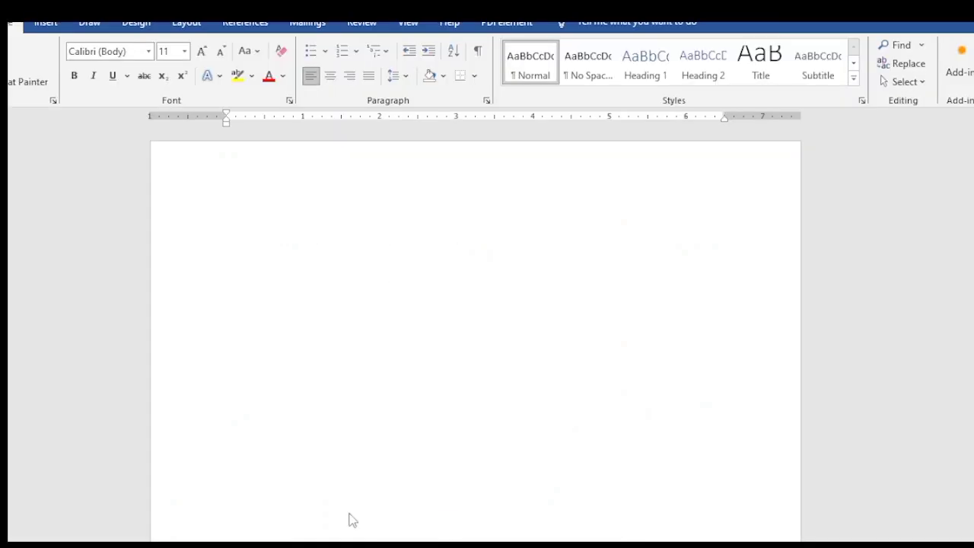
In Word, open GTB-2-200 from Downloads via File > Open > Browse
key(alt+Tab)
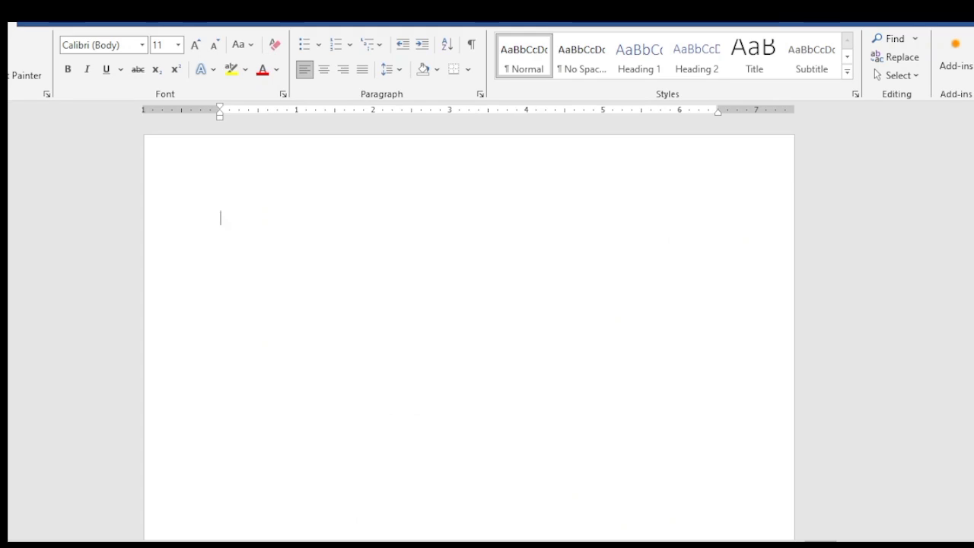
key(alt+f)
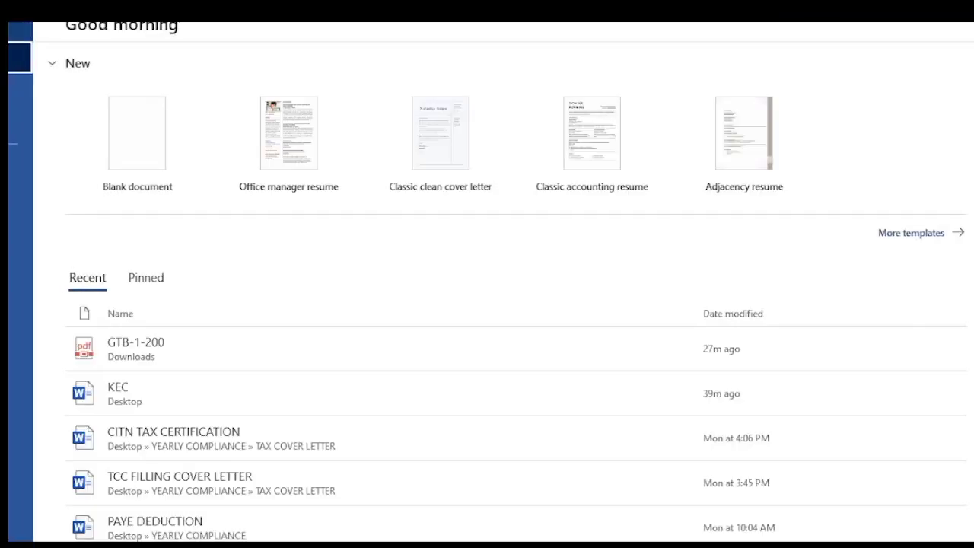
key(o)
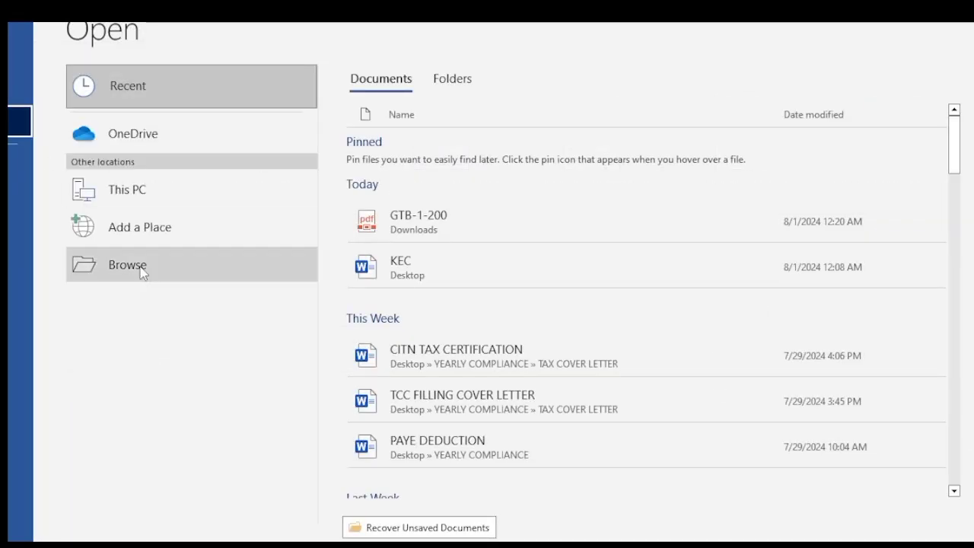
click(142, 270)
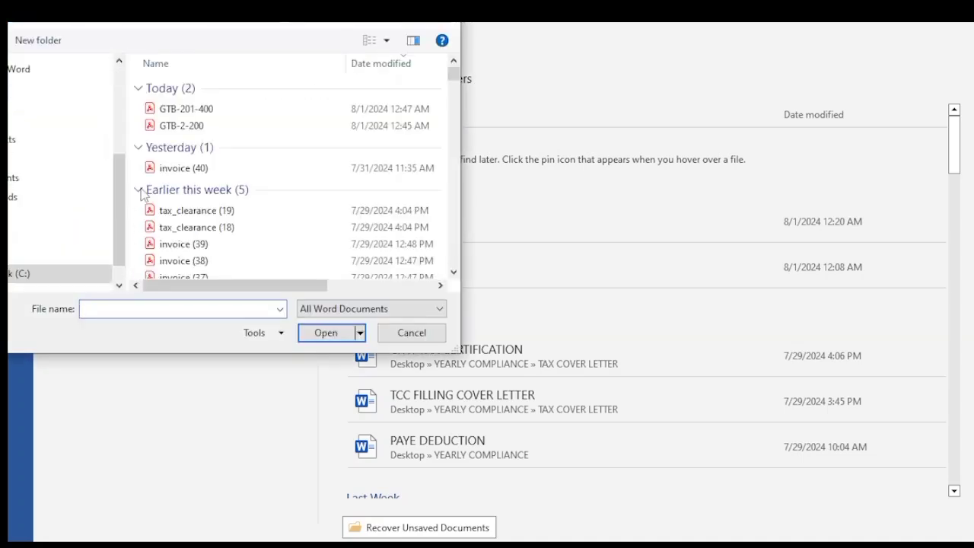
click(180, 129)
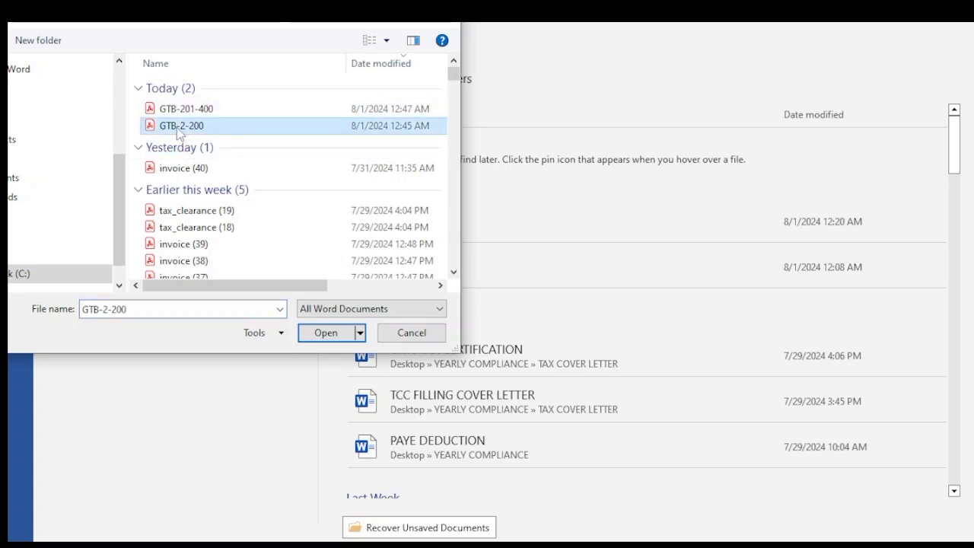
click(326, 332)
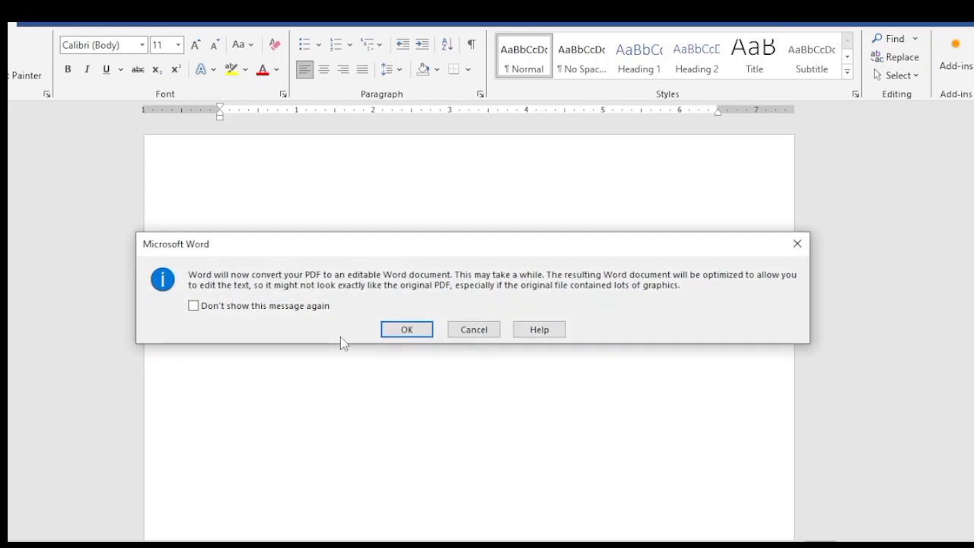
Accept Word's offer to convert the GTB PDF into an editable document
click(408, 329)
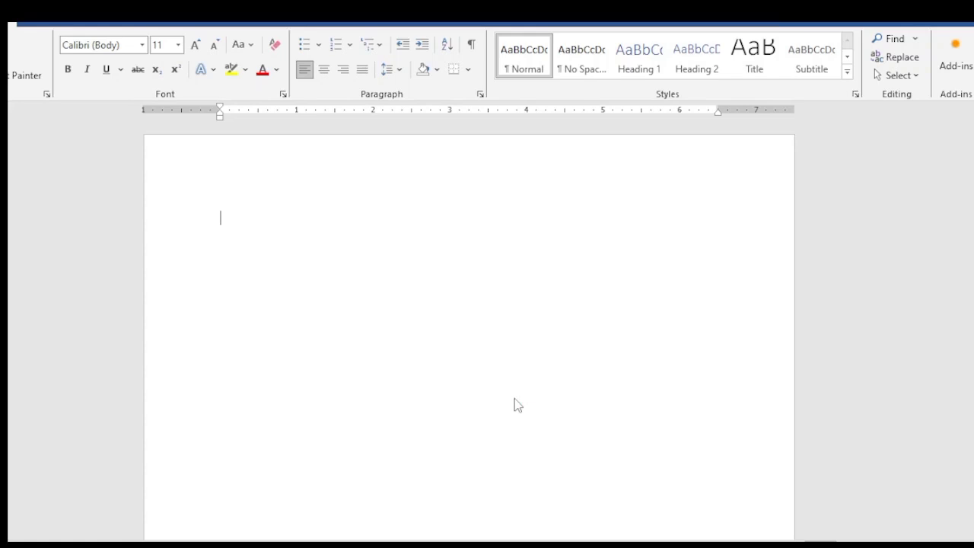
key(ctrl+v)
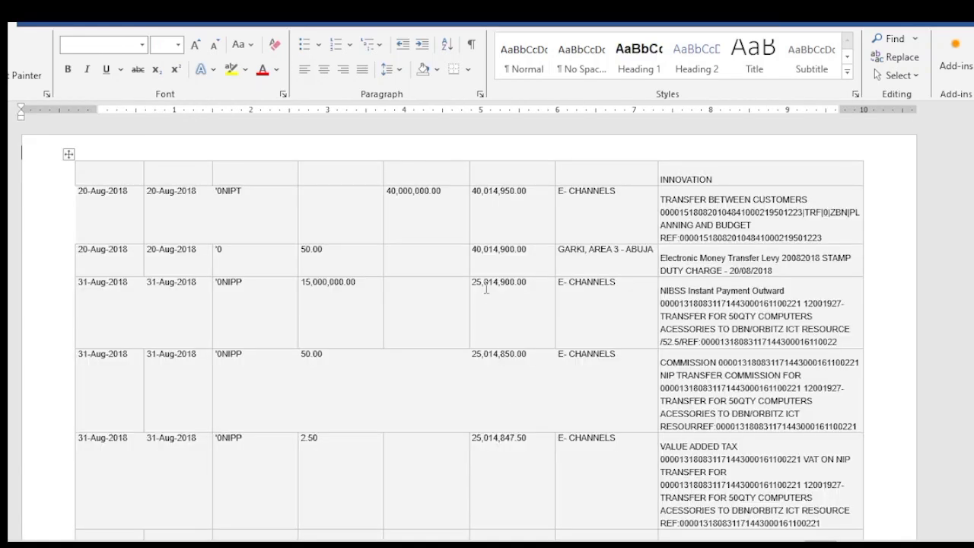
scroll(352, 289, down, 5)
scroll(352, 282, down, 20)
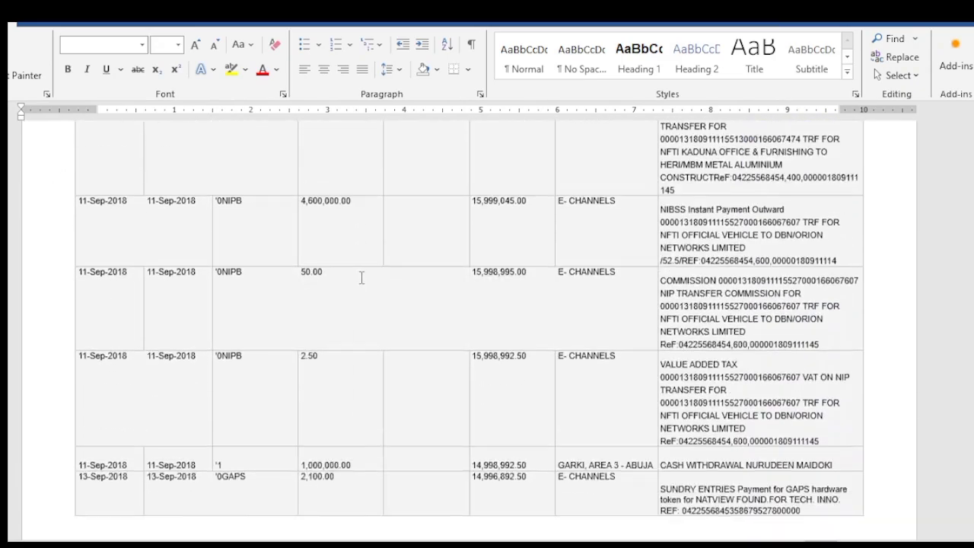
scroll(365, 283, down, 20)
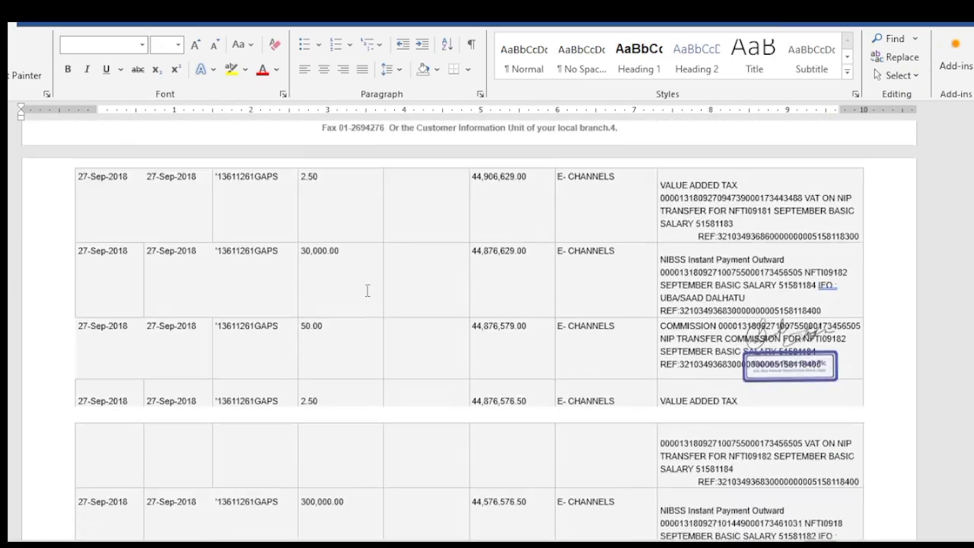
scroll(374, 266, up, 20)
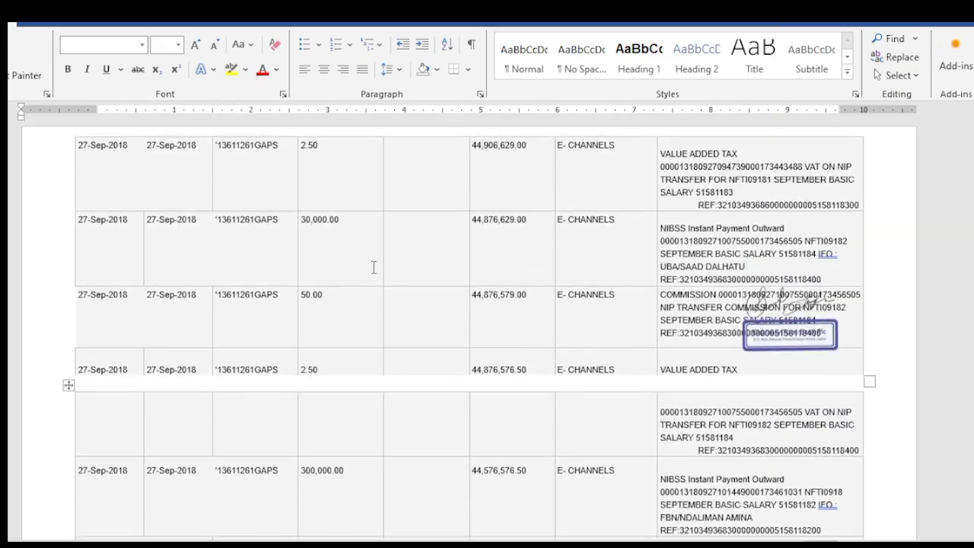
scroll(372, 273, up, 12)
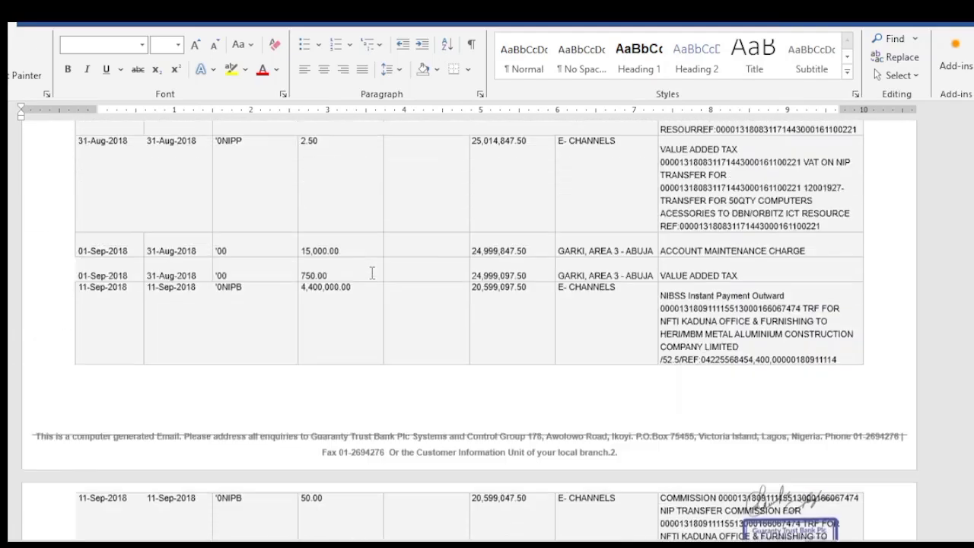
scroll(371, 285, down, 6)
scroll(371, 286, down, 20)
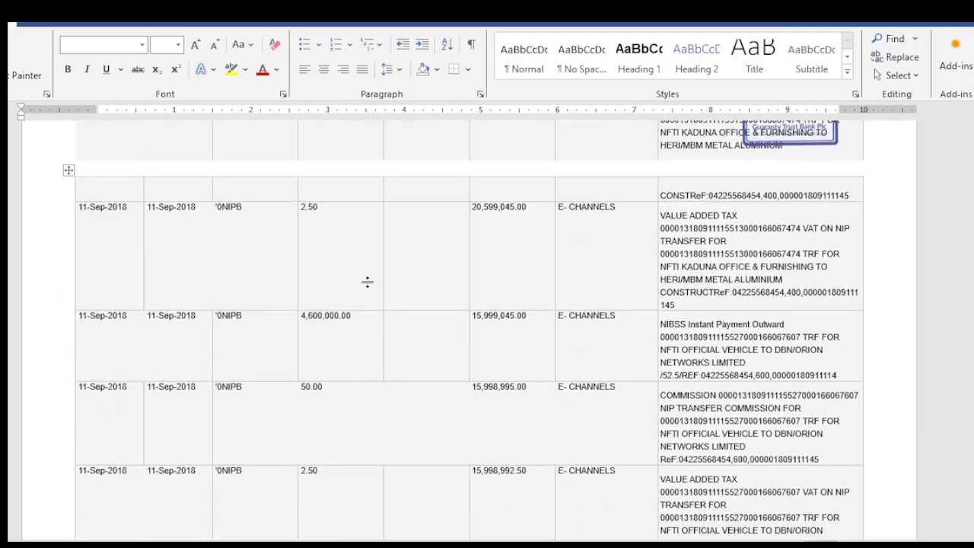
scroll(364, 281, down, 20)
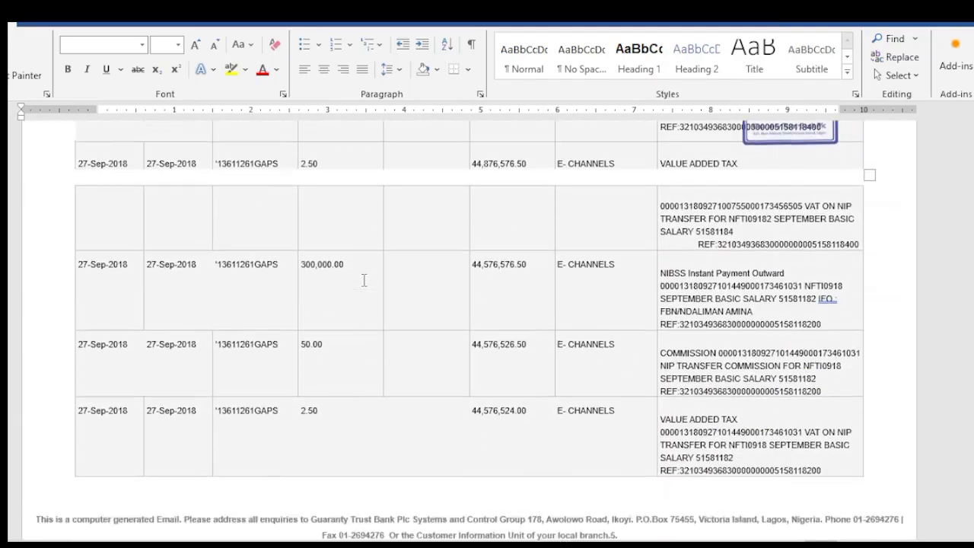
scroll(361, 280, down, 4)
scroll(361, 278, up, 15)
scroll(365, 264, up, 10)
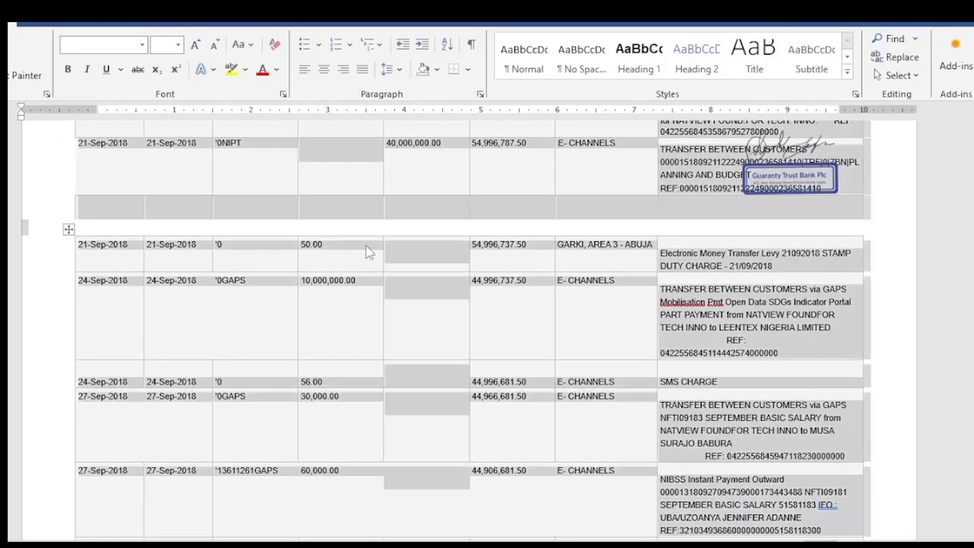
scroll(455, 278, up, 2)
scroll(455, 274, up, 15)
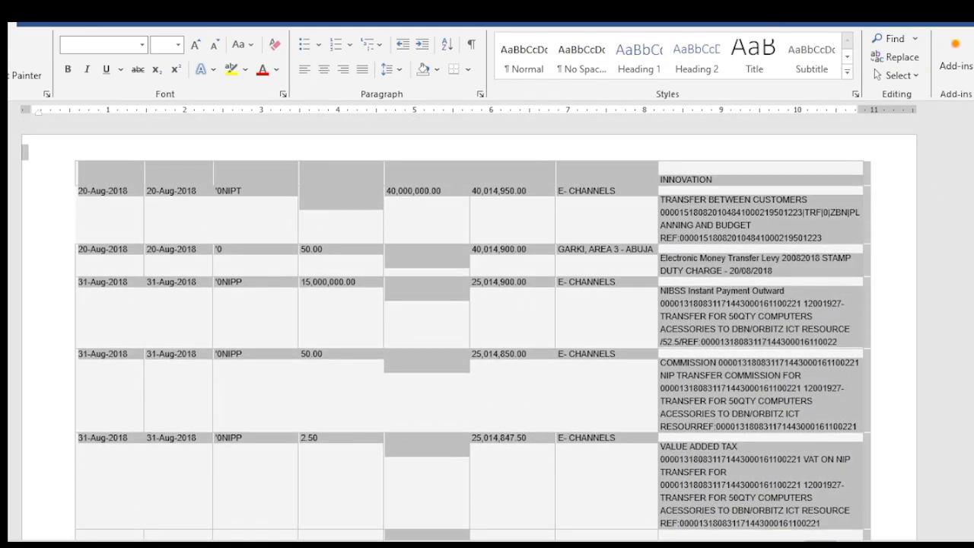
scroll(470, 330, down, 20)
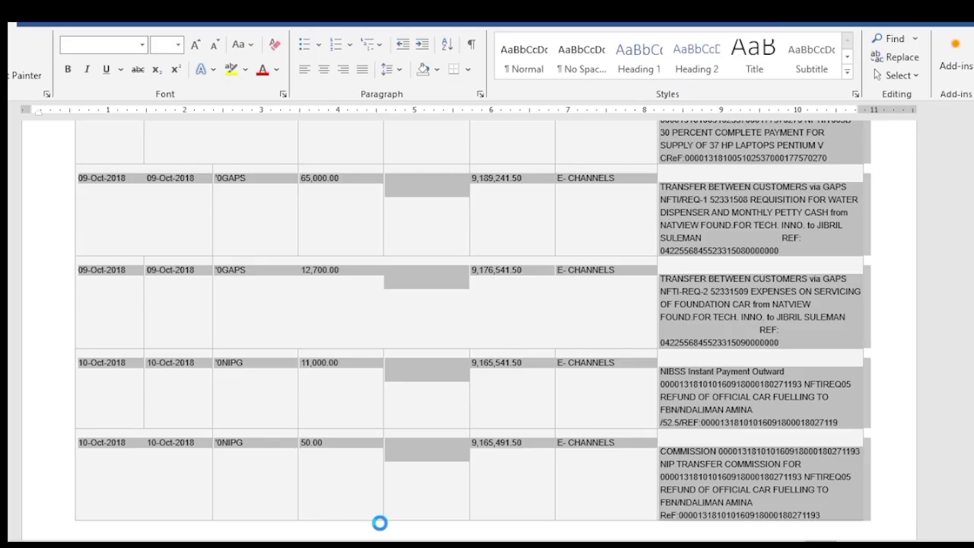
Bring the blank Book2 Excel workbook to the front from the taskbar
click(381, 525)
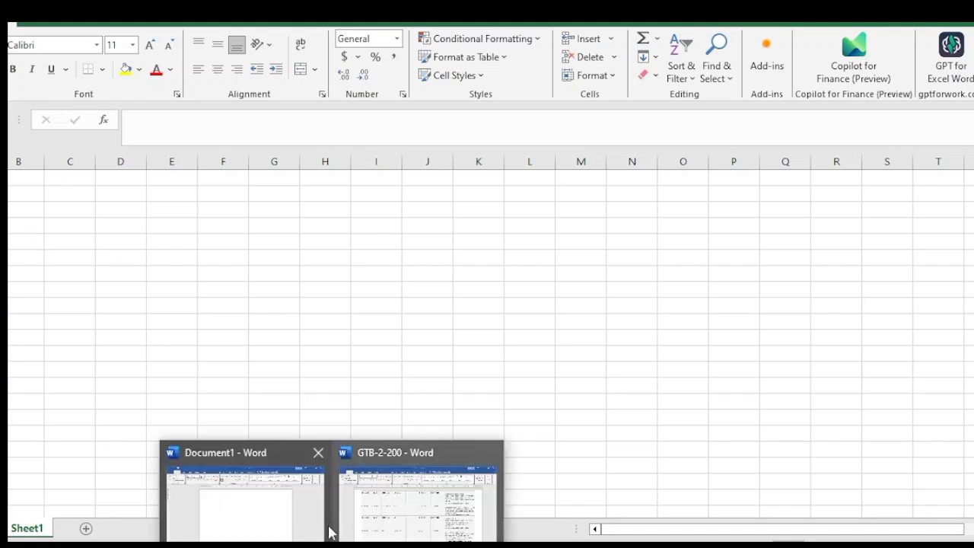
Look through the GTB-2-200 statement table in Word, then return to the Book2 workbook
mouse_move(273, 520)
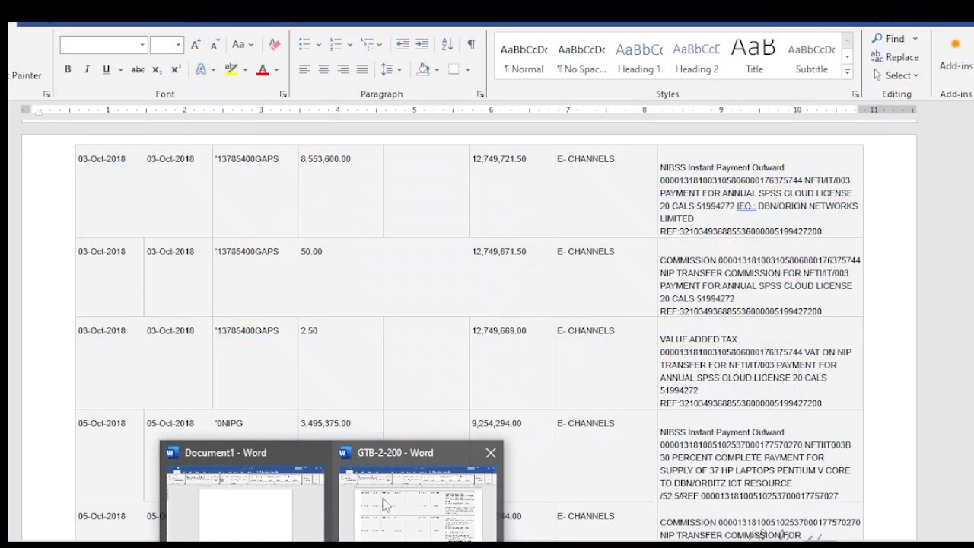
click(390, 504)
scroll(374, 365, down, 10)
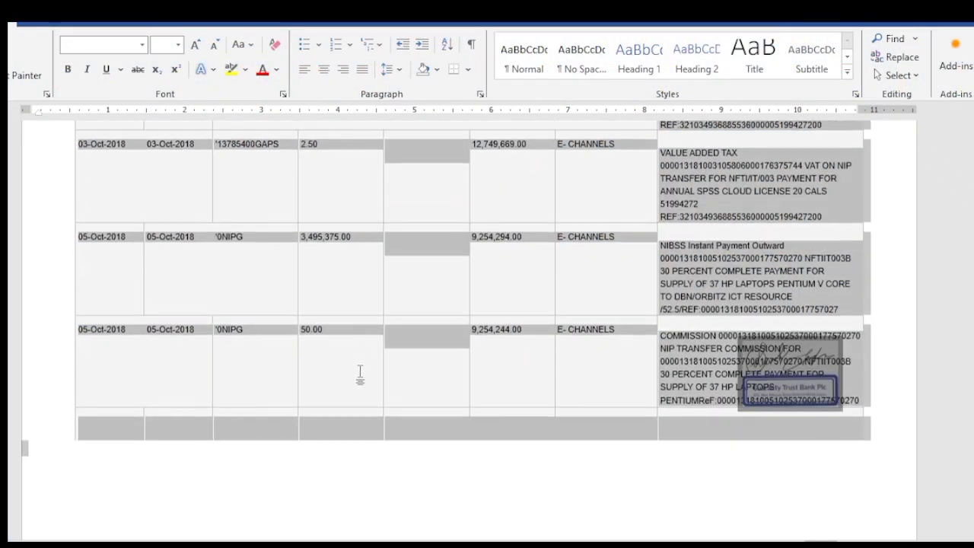
scroll(358, 371, down, 15)
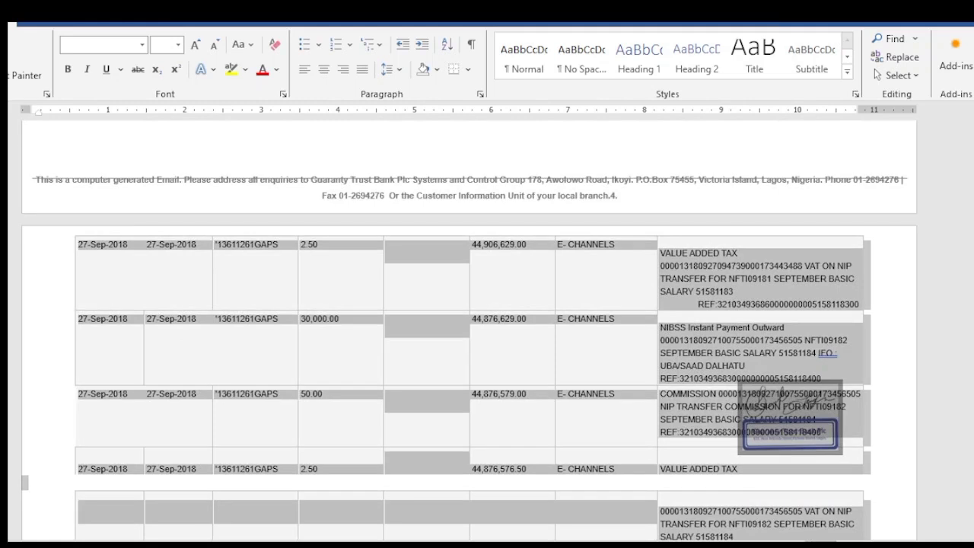
click(369, 531)
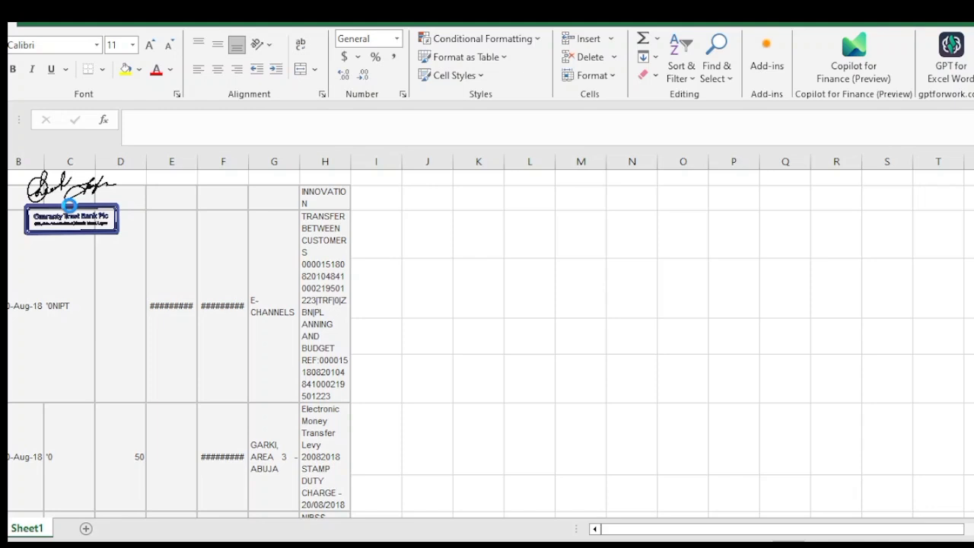
Paste the statement table into Sheet1 and autofit columns E, F and G
key(ctrl+v)
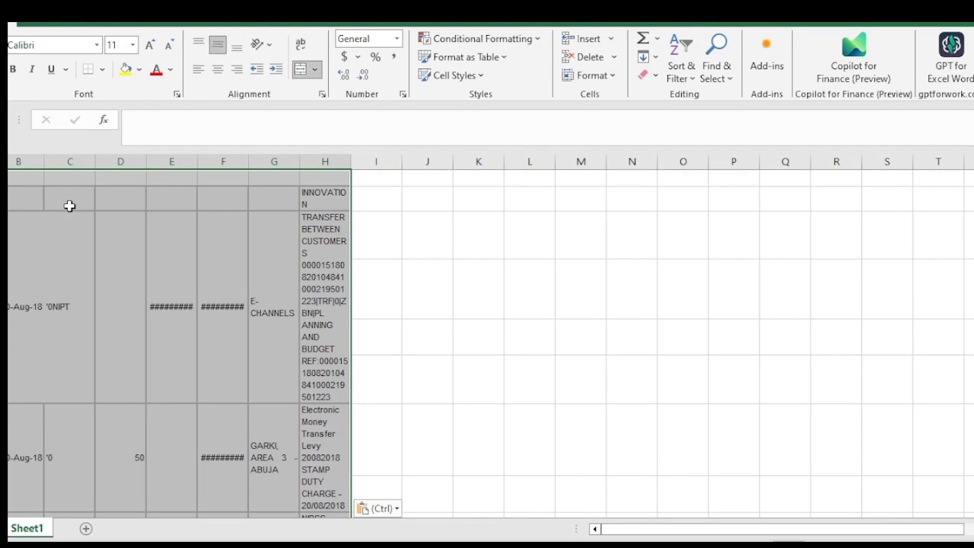
scroll(65, 269, down, 5)
scroll(80, 279, down, 8)
scroll(107, 267, down, 5)
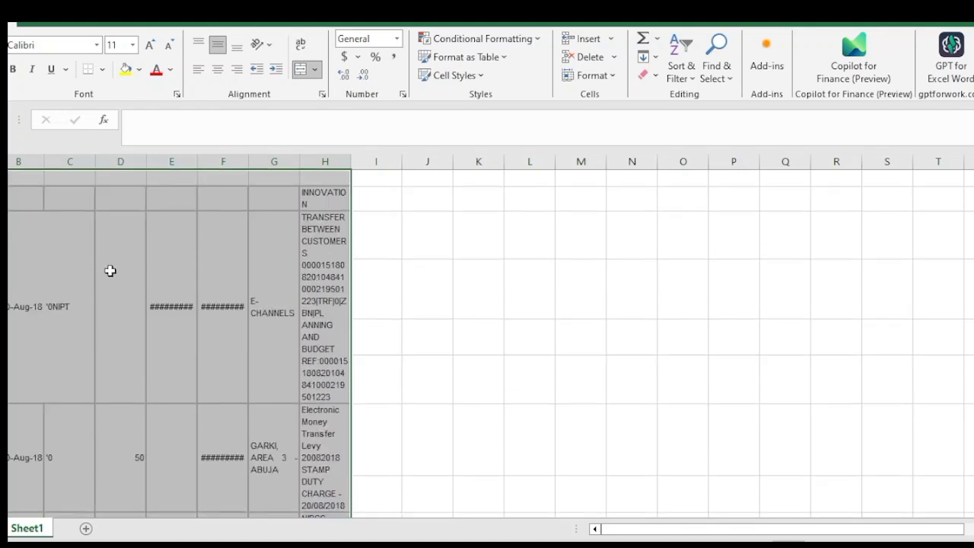
click(533, 245)
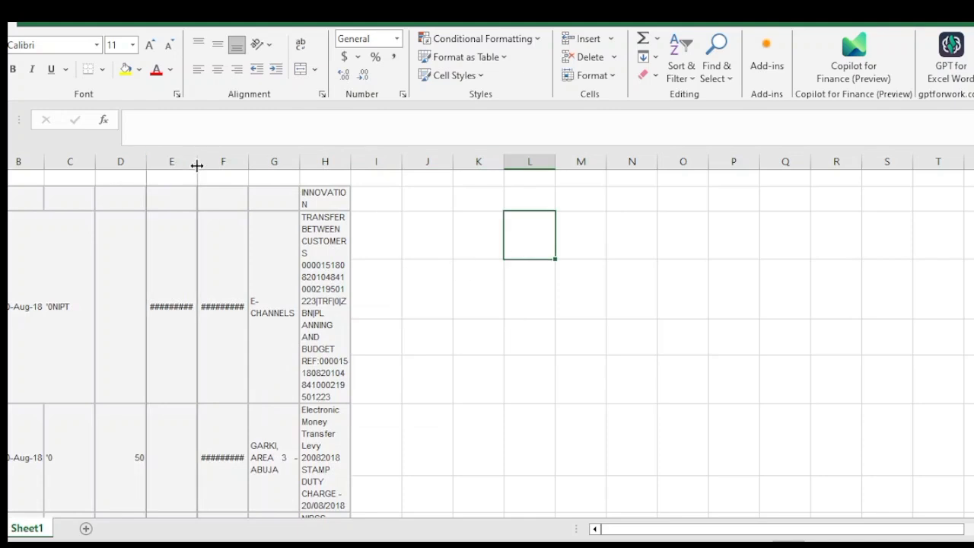
double_click(196, 165)
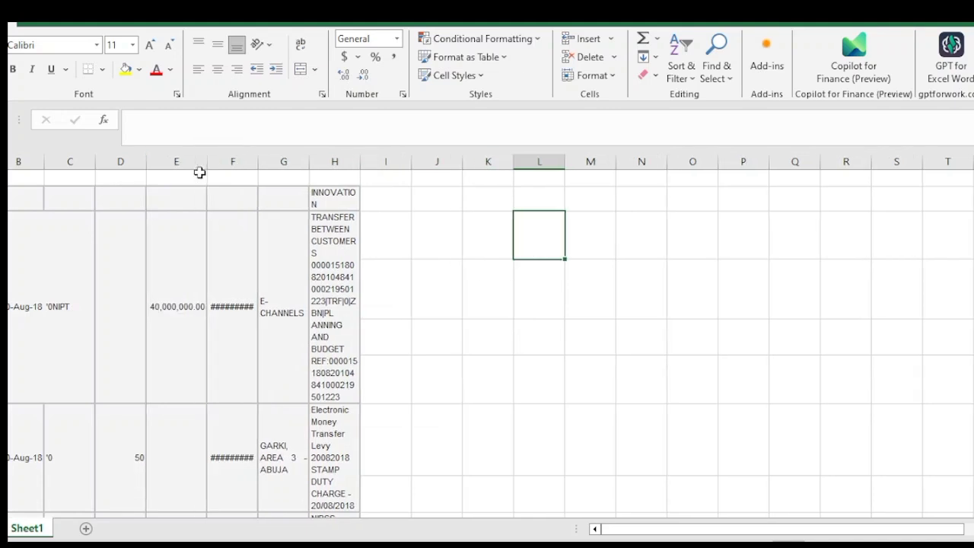
double_click(258, 166)
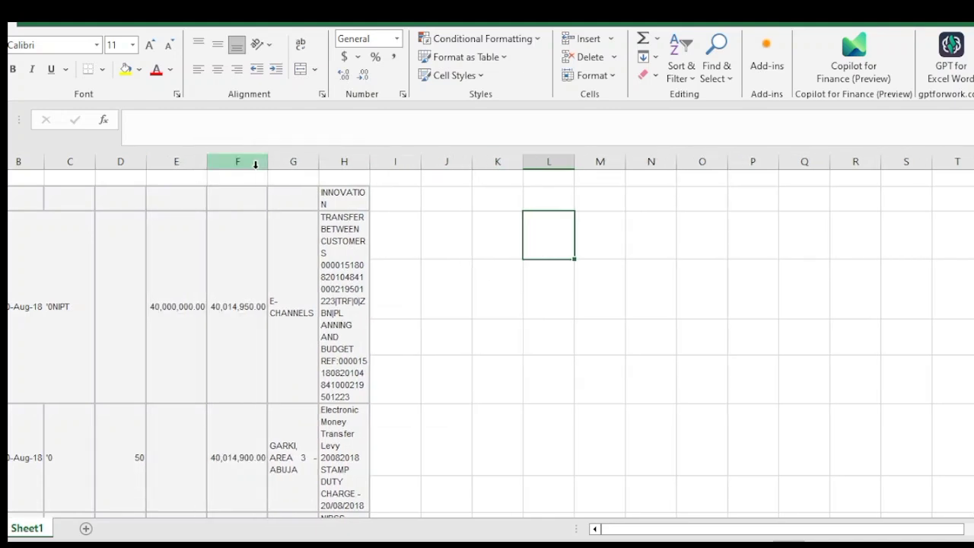
double_click(322, 169)
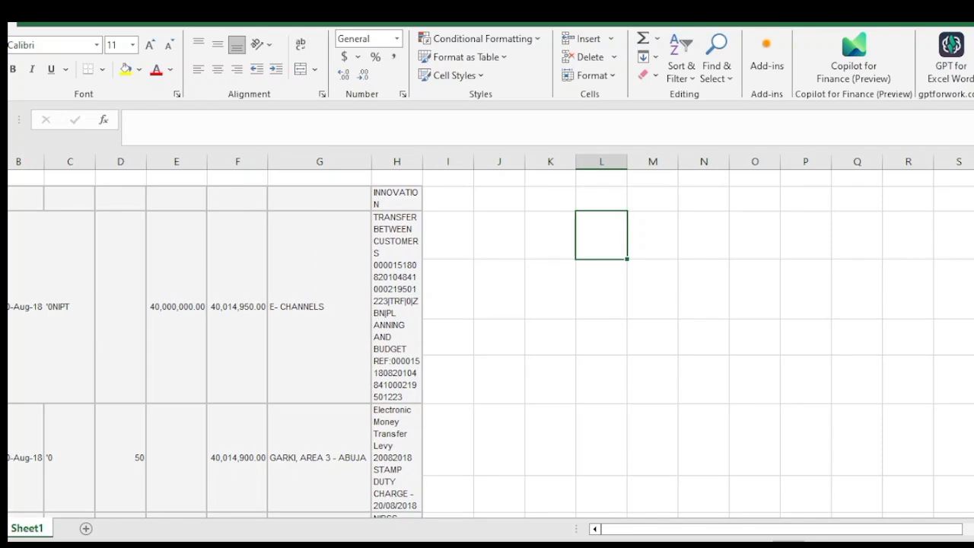
Copy the entire Sheet1 and add a new blank sheet
key(ctrl+a)
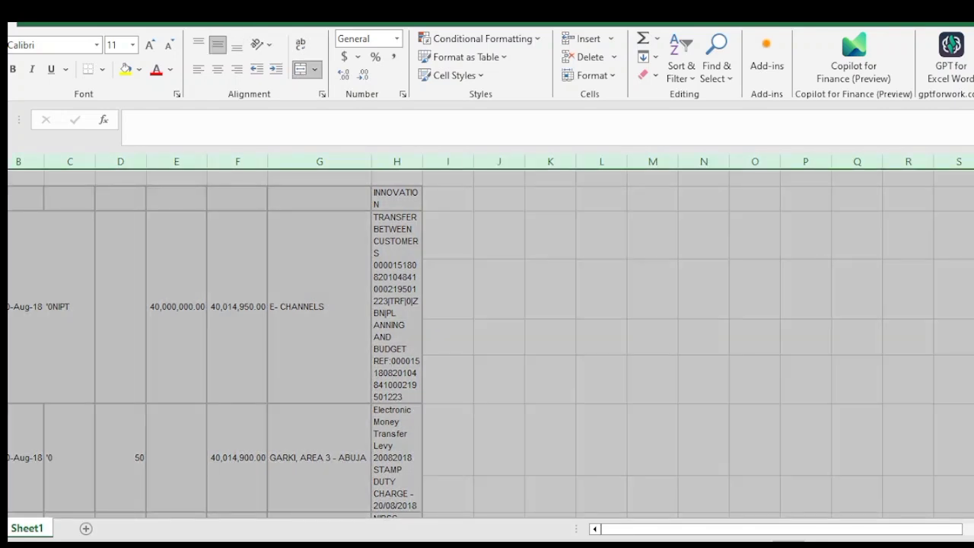
key(ctrl+c)
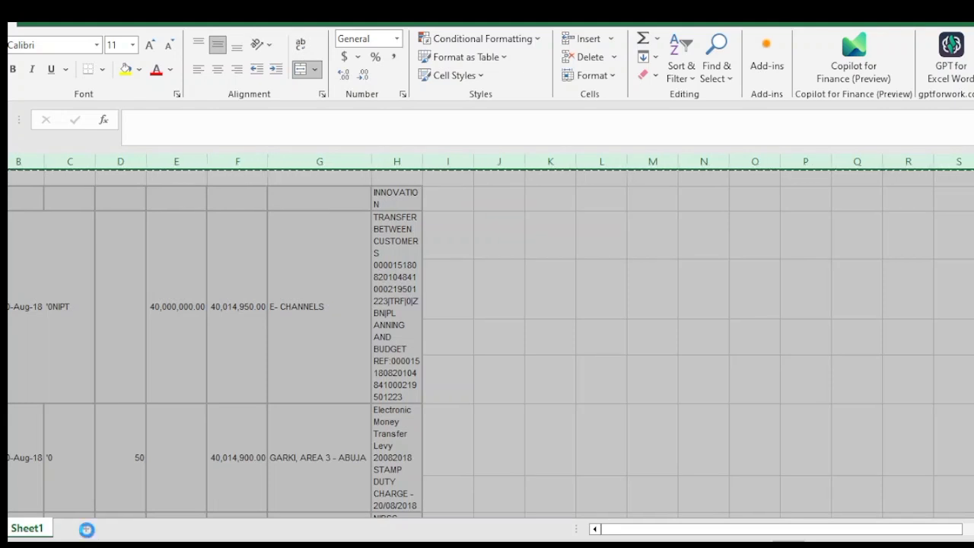
click(86, 528)
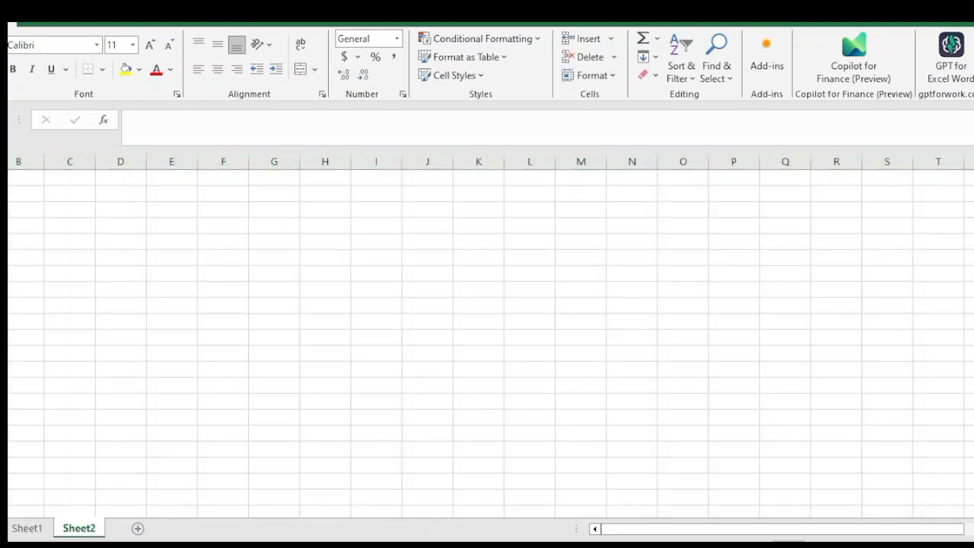
Paste the copied statement into Sheet2 as values only
right_click(8, 150)
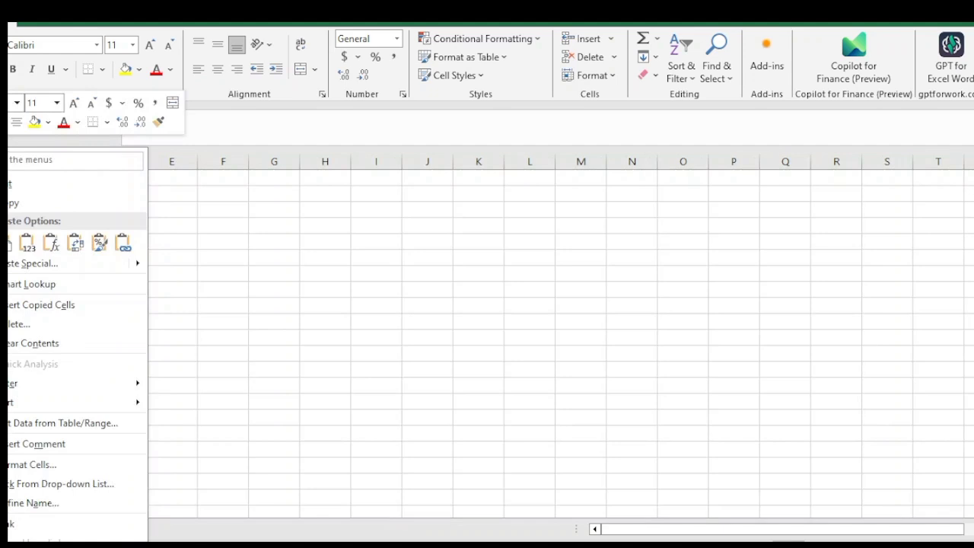
click(30, 249)
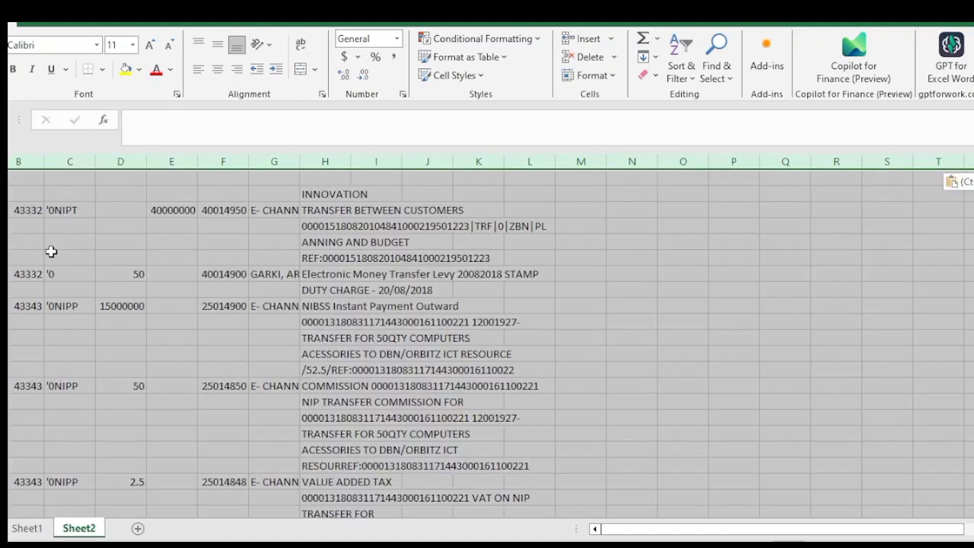
scroll(259, 318, down, 15)
scroll(258, 320, down, 7)
scroll(256, 320, up, 4)
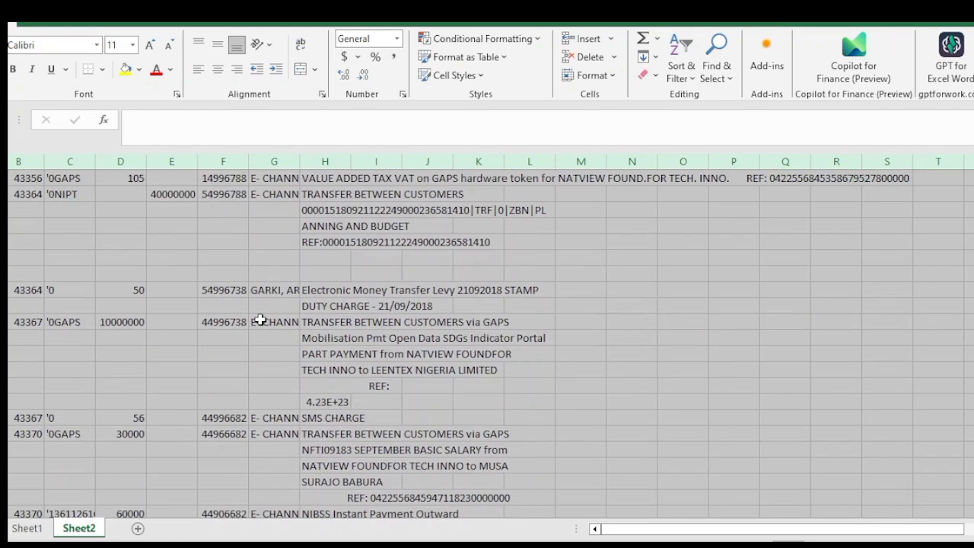
click(224, 291)
click(273, 273)
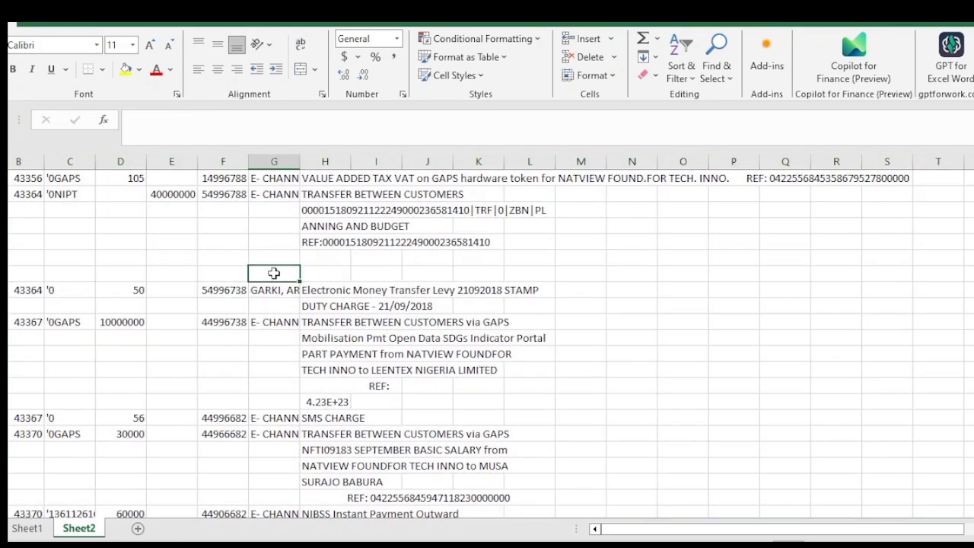
Check a date cell's raw serial value and select date column B
scroll(272, 274, up, 5)
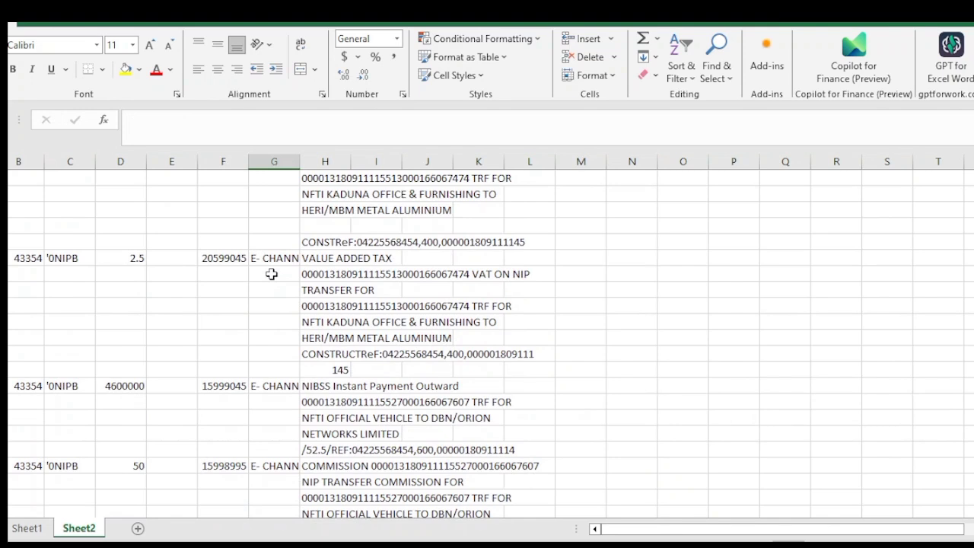
click(14, 269)
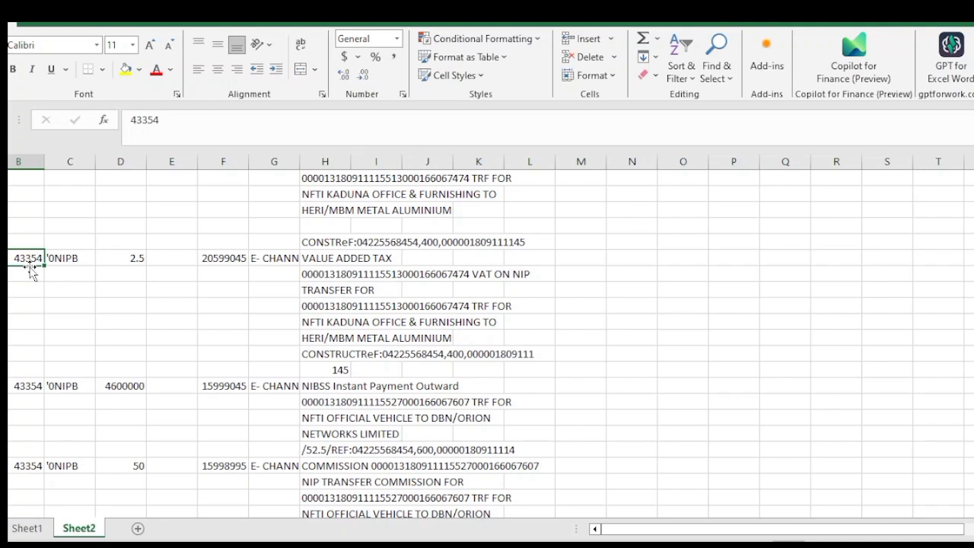
scroll(46, 263, up, 6)
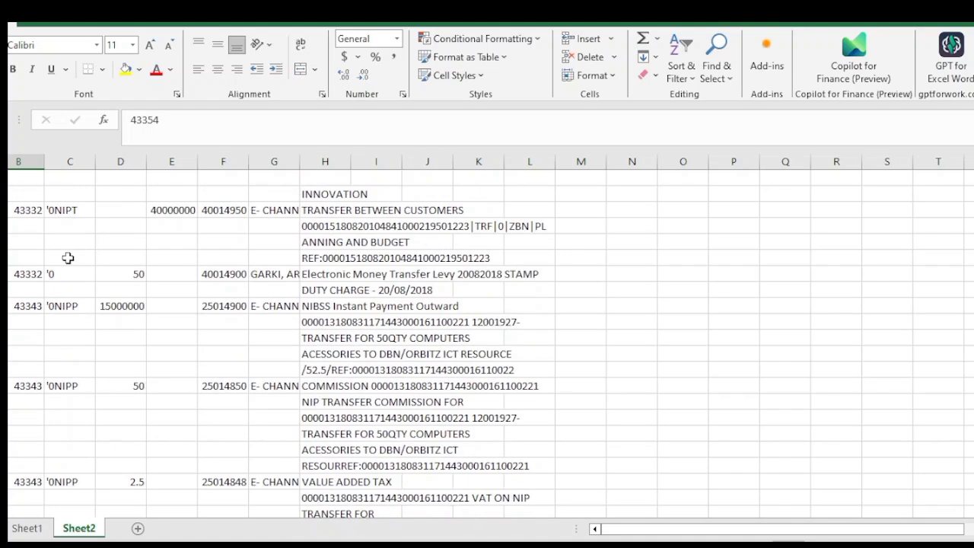
click(27, 161)
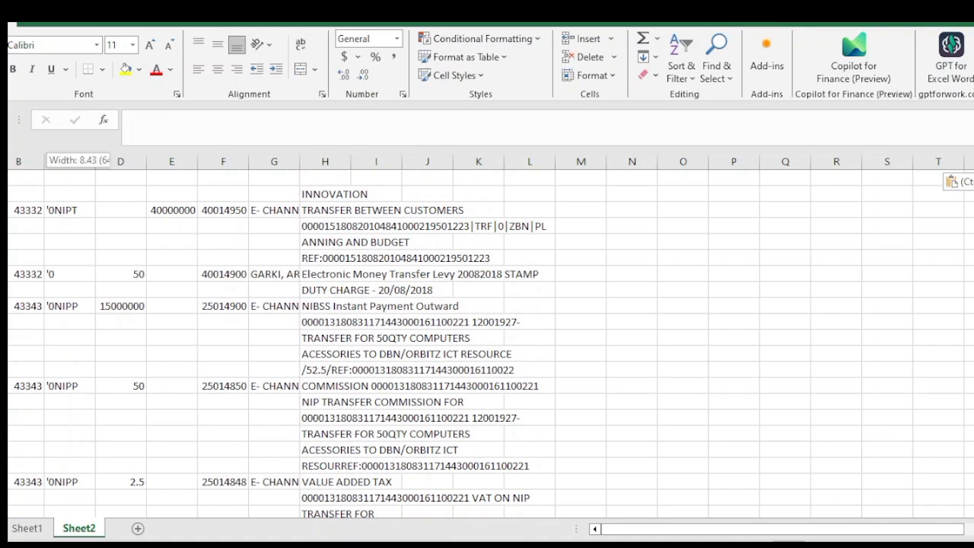
Format column B as Short Date so it reads like 8/20/2018
click(397, 39)
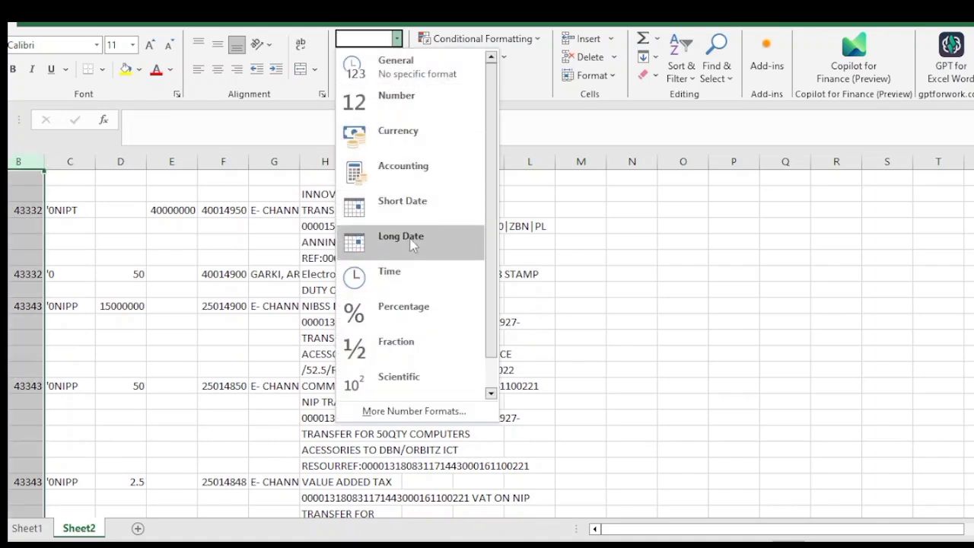
click(412, 202)
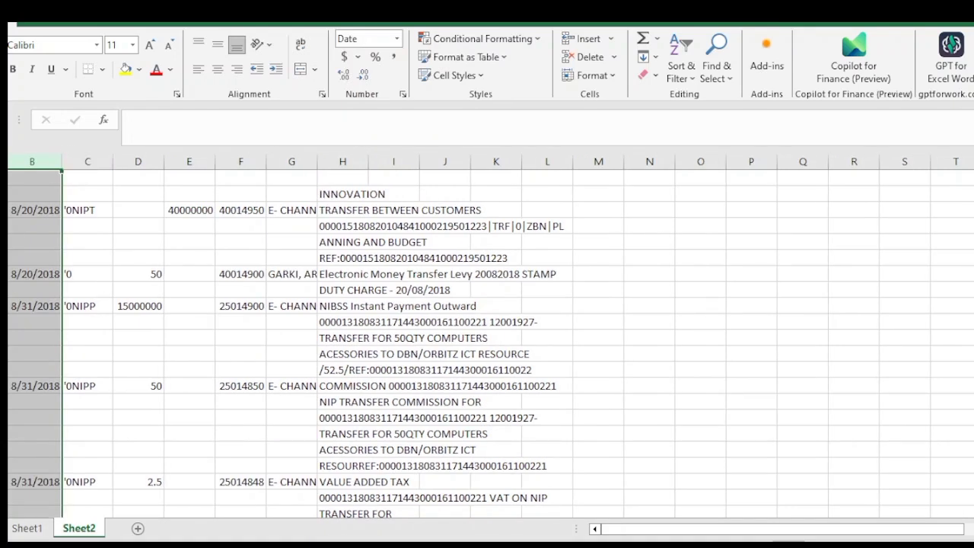
click(90, 339)
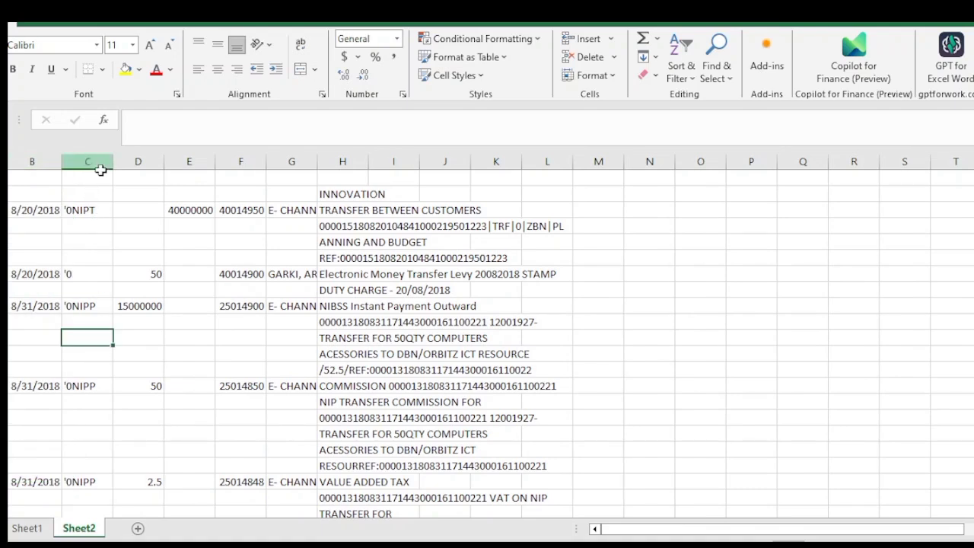
Give columns D to F thousands separators and zero decimals, e.g. 40,000,000
click(145, 161)
drag(146, 161, 229, 168)
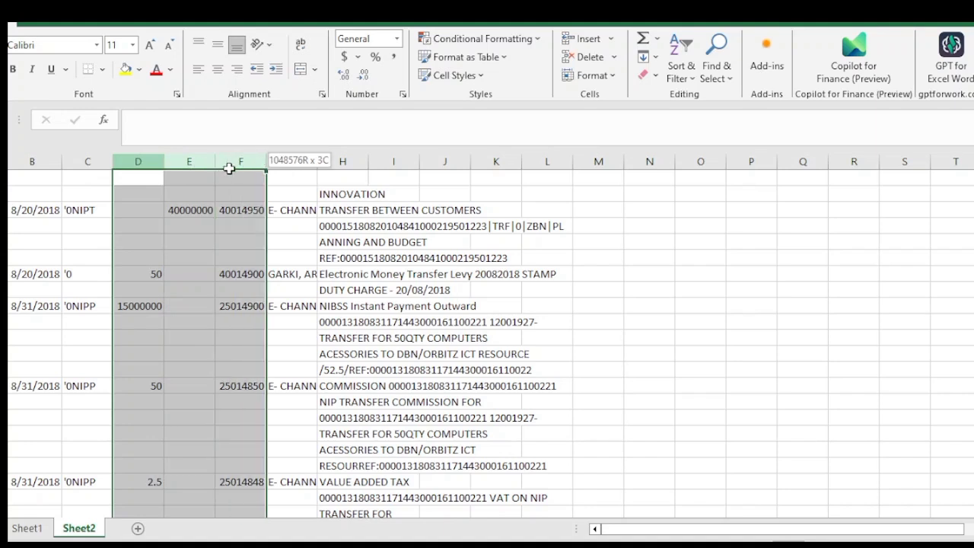
click(393, 58)
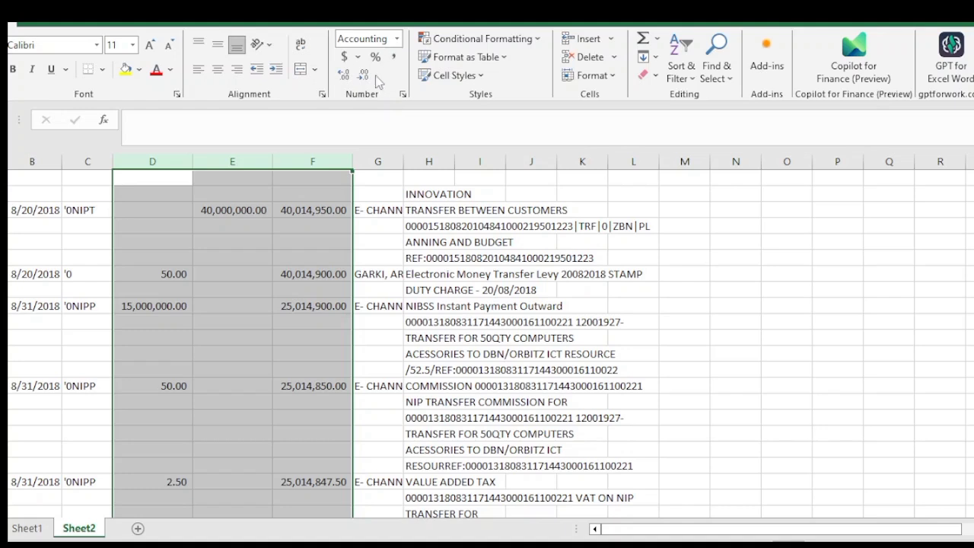
click(364, 75)
click(364, 76)
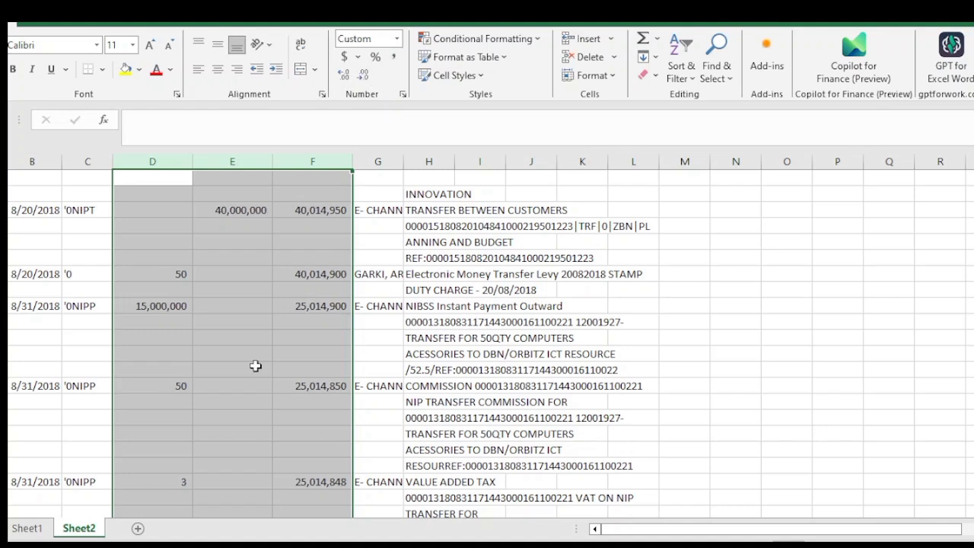
click(255, 369)
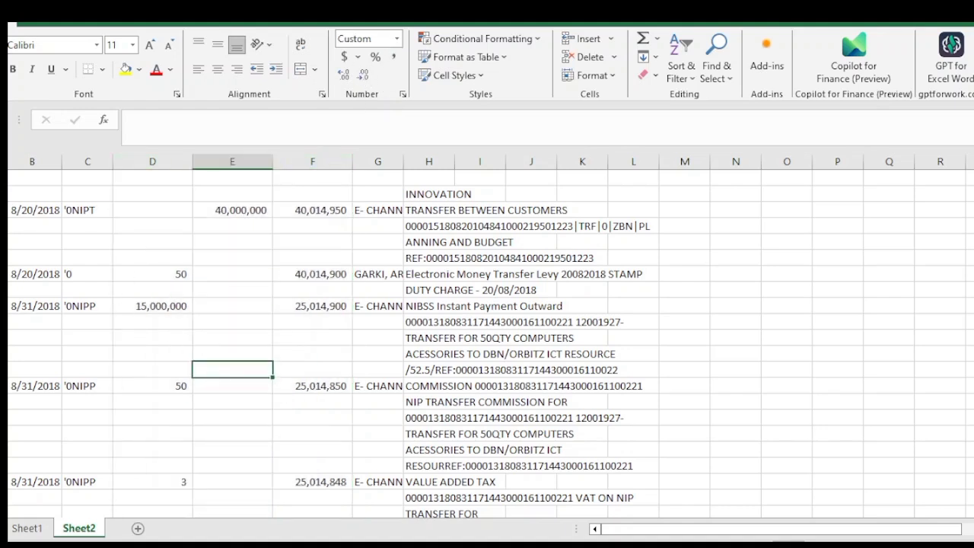
drag(32, 161, 98, 165)
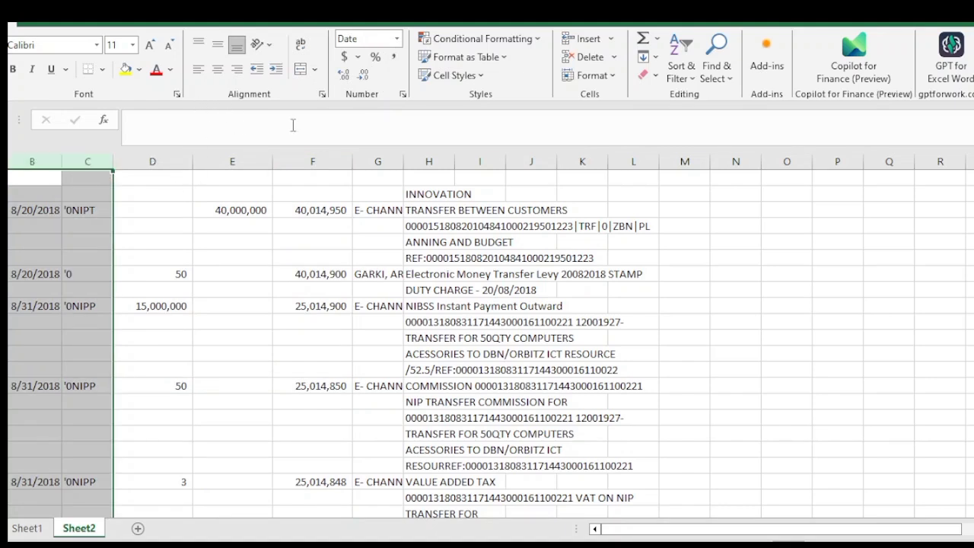
Delete the date and reference columns B:C, then the channel column E
click(590, 57)
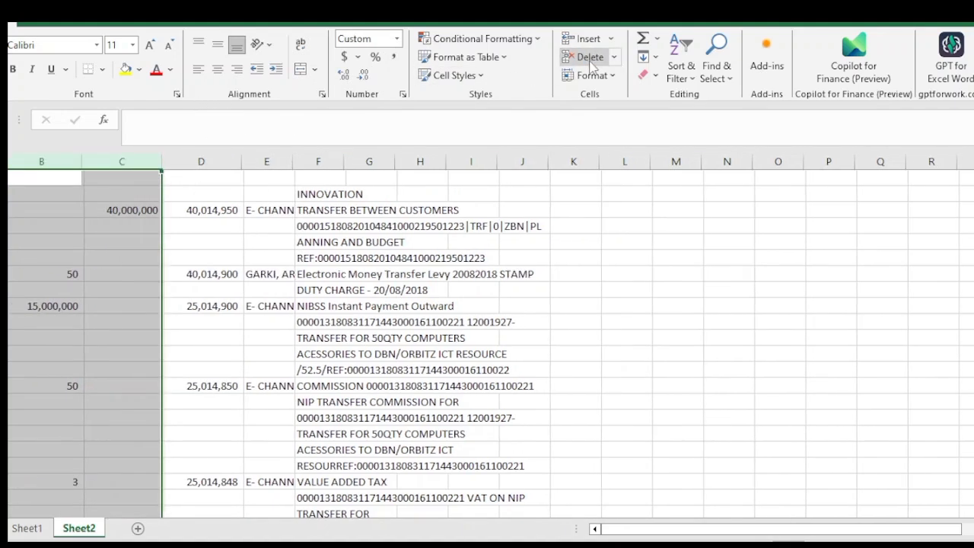
click(268, 162)
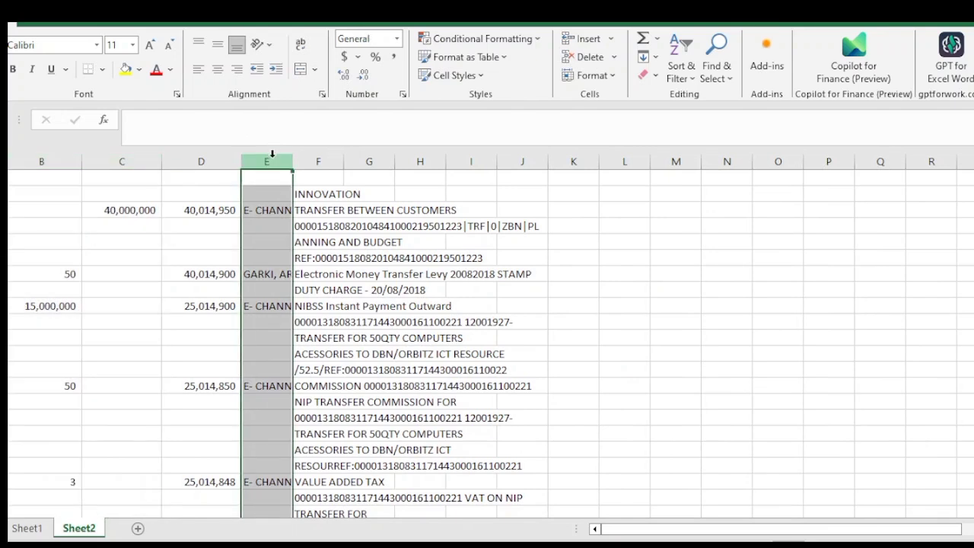
click(590, 57)
click(580, 267)
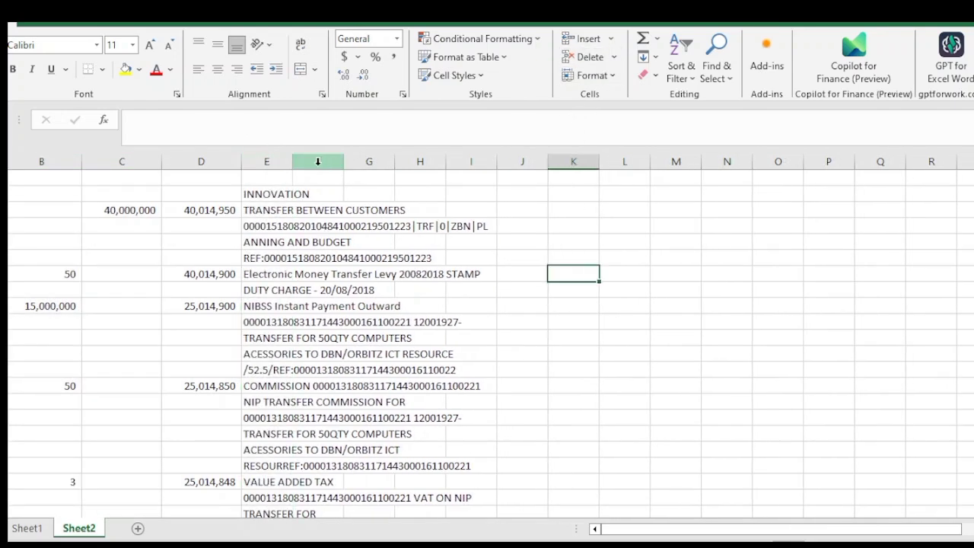
drag(293, 165, 456, 179)
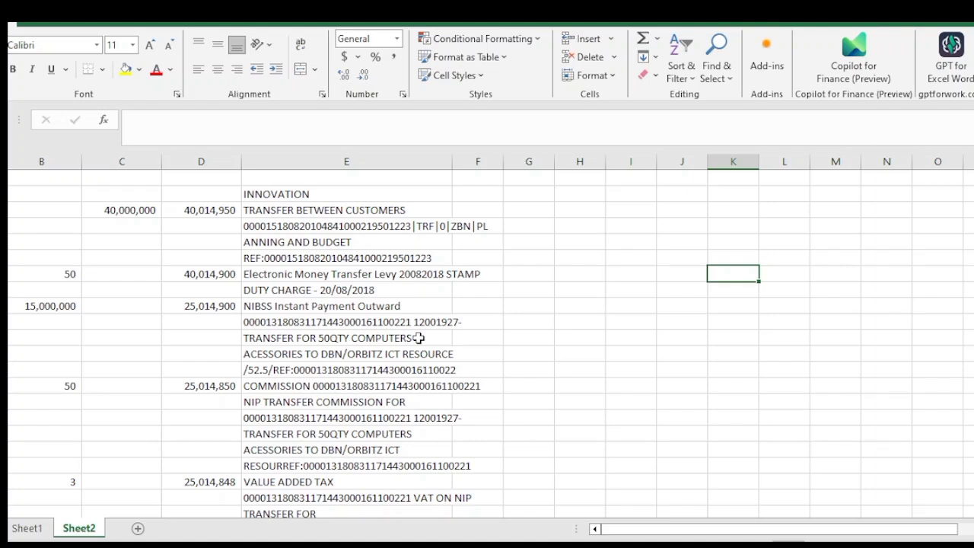
Scroll through Sheet2 to review the amounts in columns B to D beside each narration
scroll(111, 296, down, 8)
scroll(114, 323, up, 6)
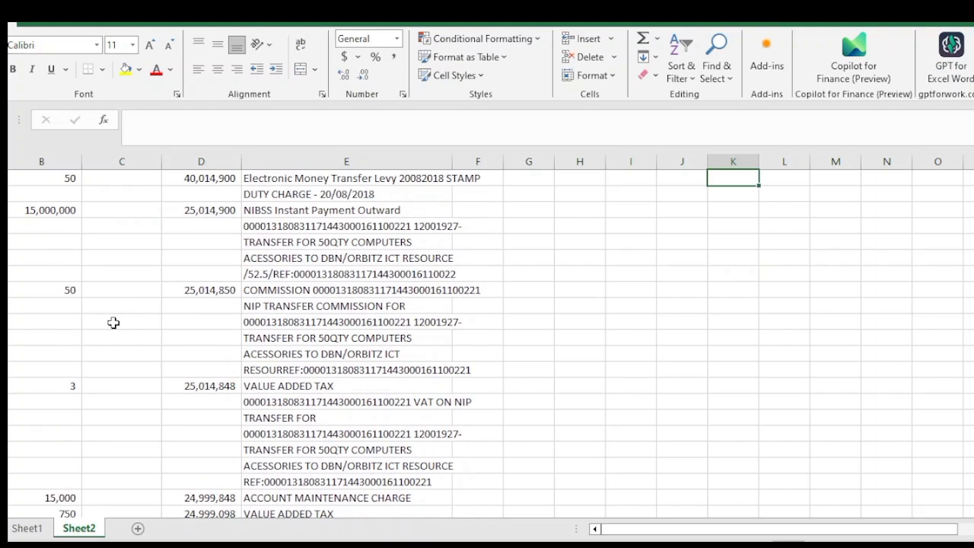
scroll(113, 323, up, 2)
drag(45, 179, 447, 450)
drag(525, 352, 567, 368)
click(566, 369)
scroll(81, 371, down, 5)
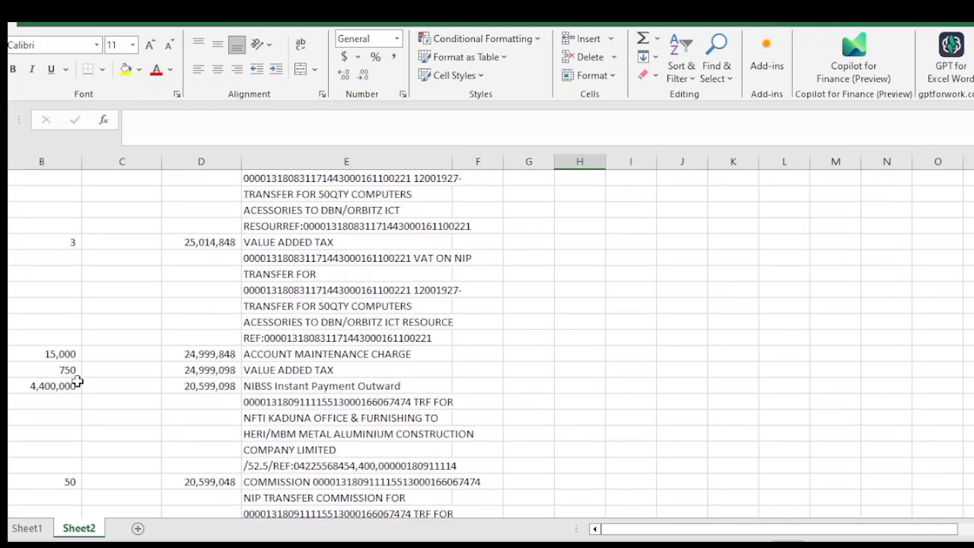
scroll(78, 379, down, 15)
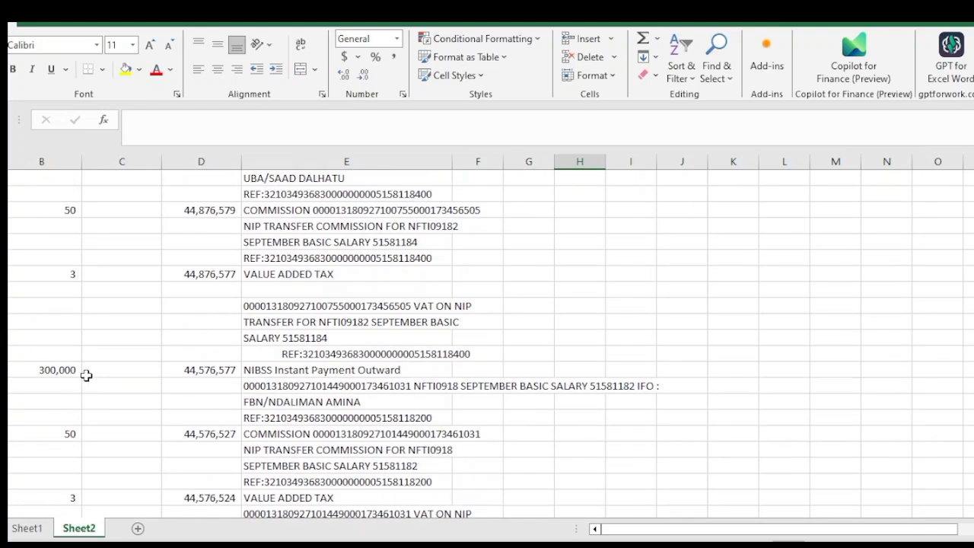
scroll(86, 373, down, 20)
scroll(91, 366, down, 20)
scroll(92, 365, up, 15)
scroll(93, 359, up, 15)
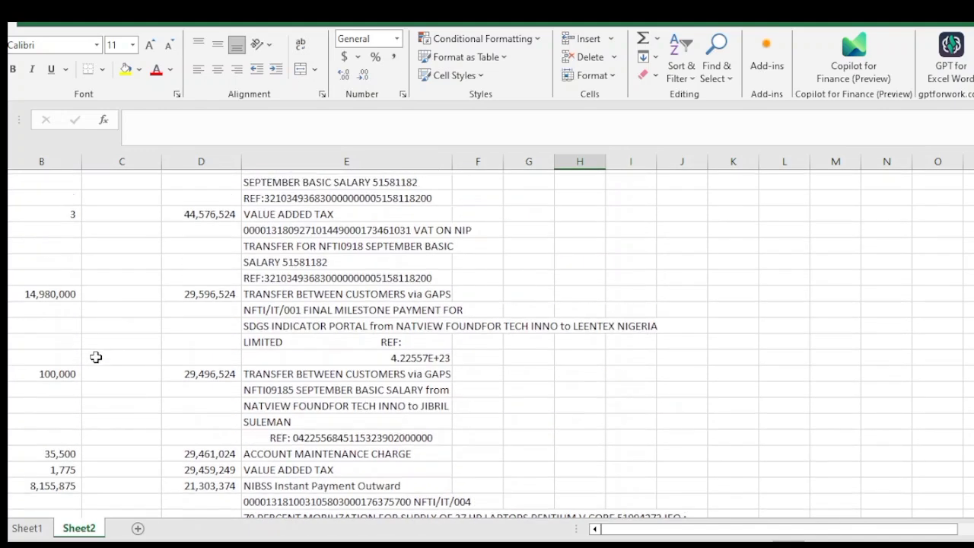
scroll(96, 357, up, 5)
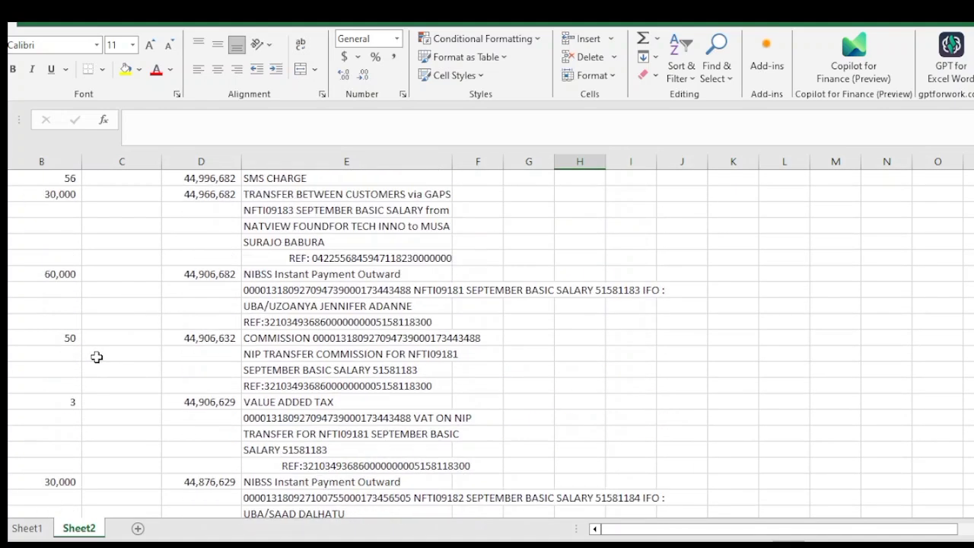
click(27, 529)
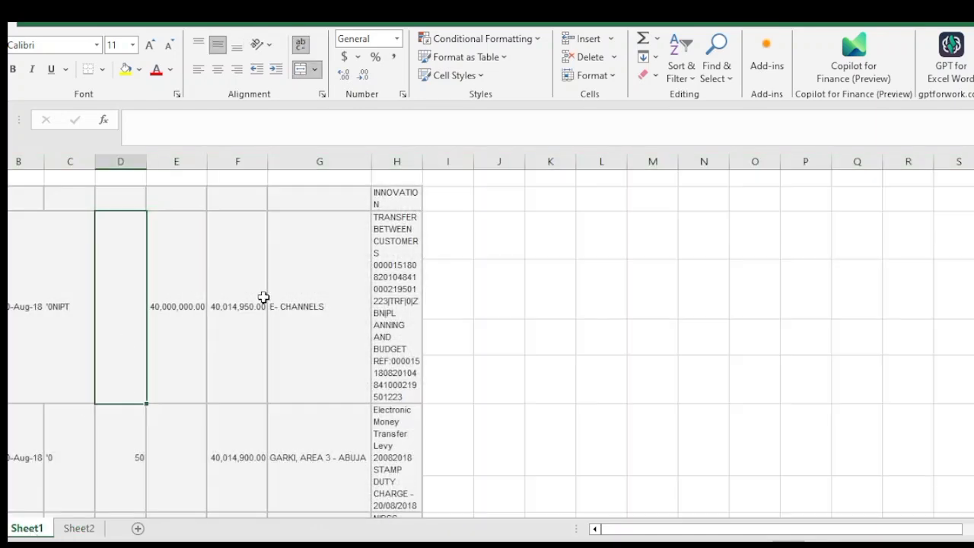
click(263, 297)
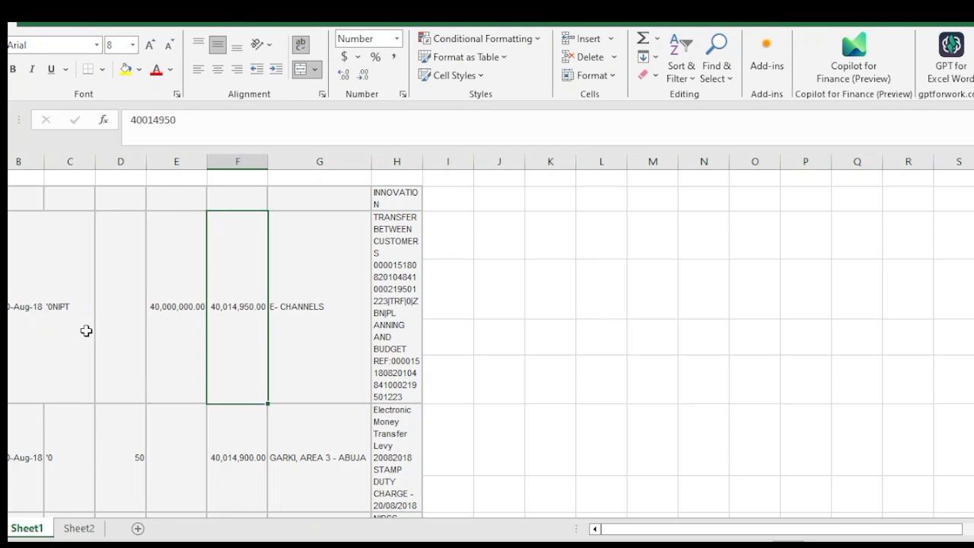
click(90, 536)
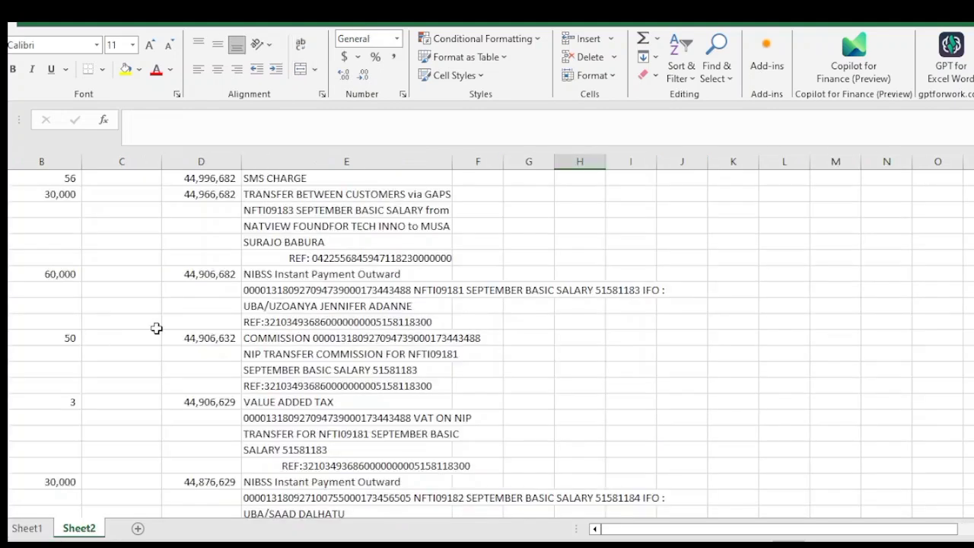
Trim the NIBSS Instant Payment Outward narration cell down to its reference number only
click(284, 291)
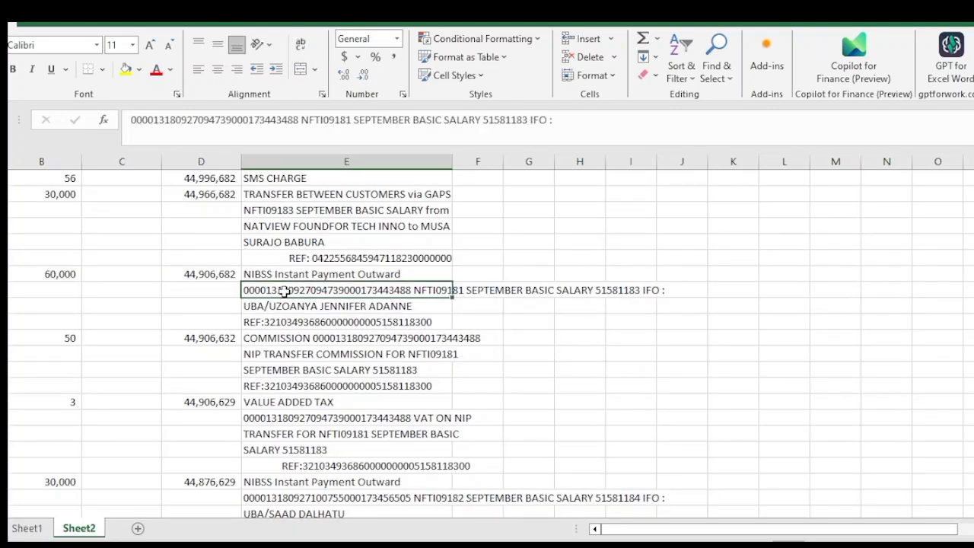
click(605, 121)
click(587, 123)
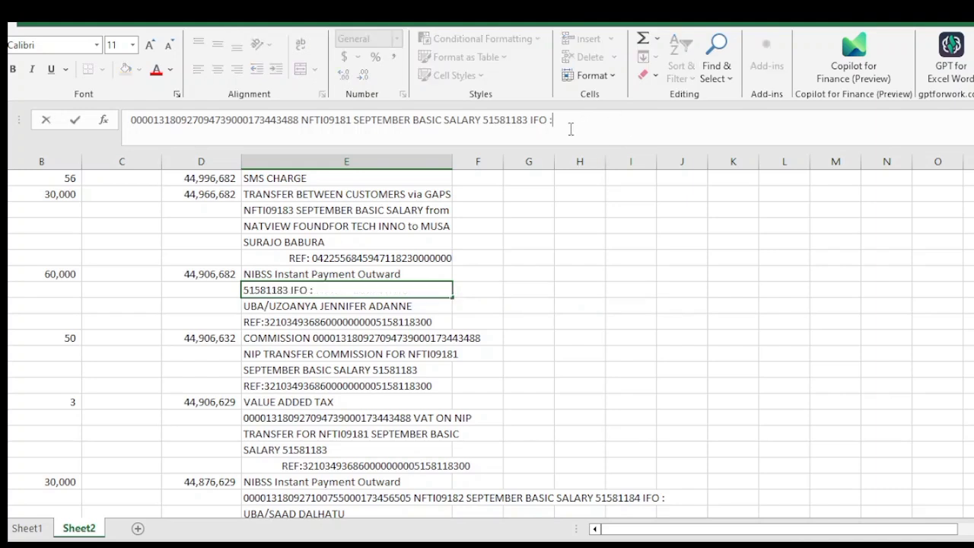
key(BackSpace)
key(BackSpace)
key(BackSpace)
key(BackSpace)
key(BackSpace)
key(BackSpace)
key(BackSpace)
key(BackSpace)
key(BackSpace)
key(BackSpace)
key(BackSpace)
key(BackSpace)
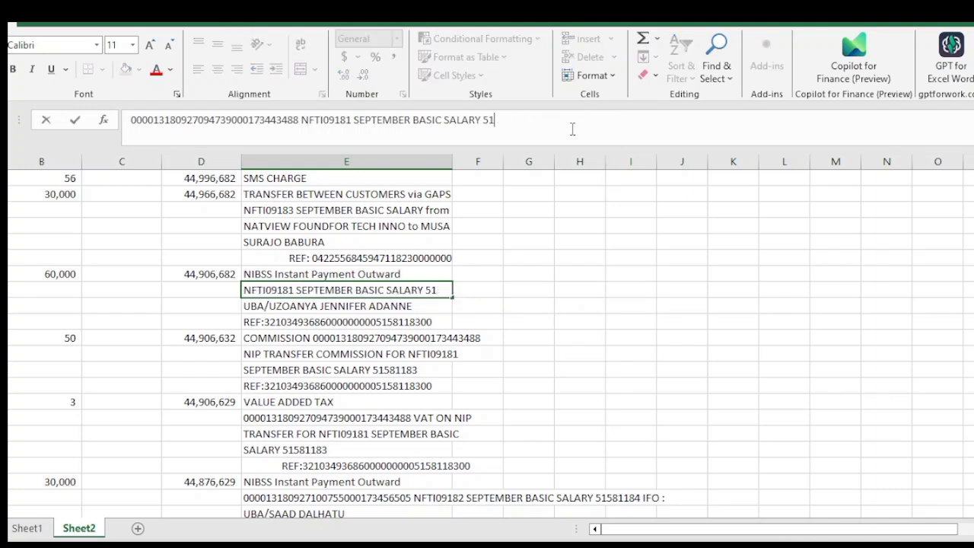
key(BackSpace)
key(BackSpace)
key(BackSpace)
key(BackSpace)
key(BackSpace)
key(BackSpace)
key(BackSpace)
key(BackSpace)
key(BackSpace)
key(BackSpace)
key(BackSpace)
key(BackSpace)
key(BackSpace)
key(BackSpace)
key(BackSpace)
key(BackSpace)
key(BackSpace)
key(BackSpace)
key(BackSpace)
key(BackSpace)
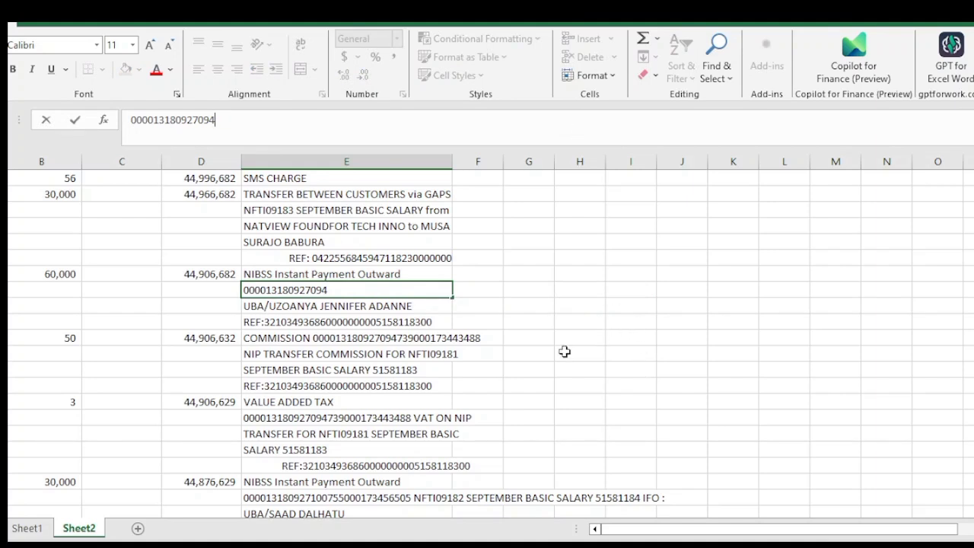
key(ctrl+Return)
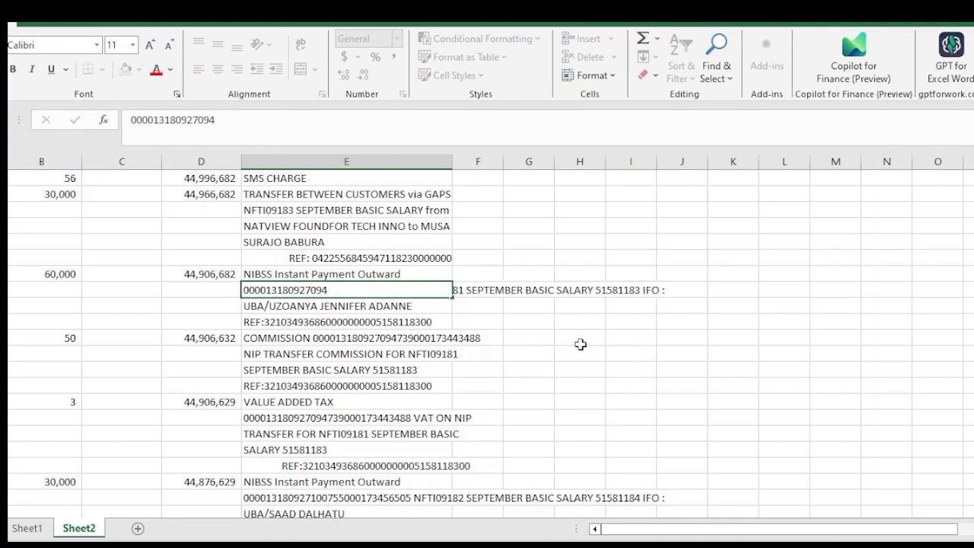
key(Right)
key(Right)
key(Right)
key(Right)
key(Down)
key(Down)
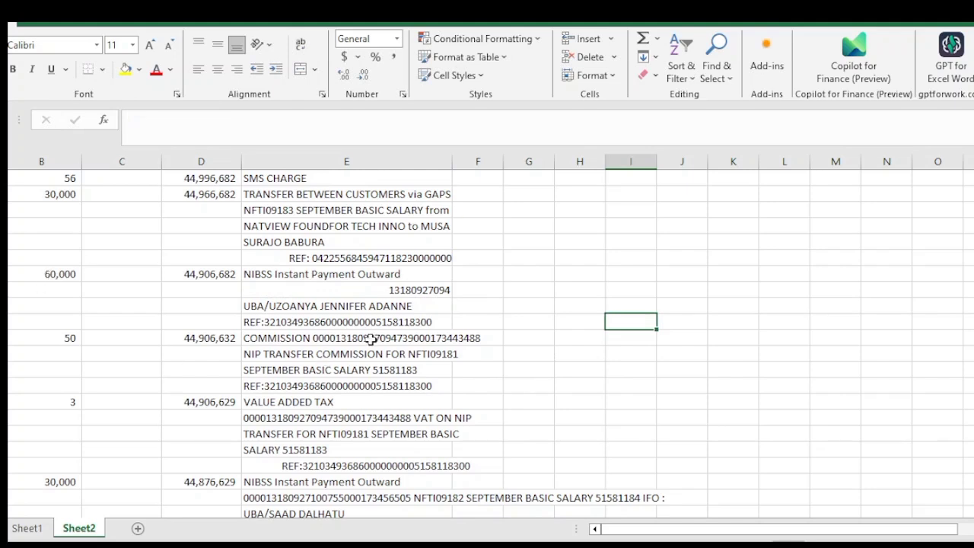
scroll(329, 373, down, 5)
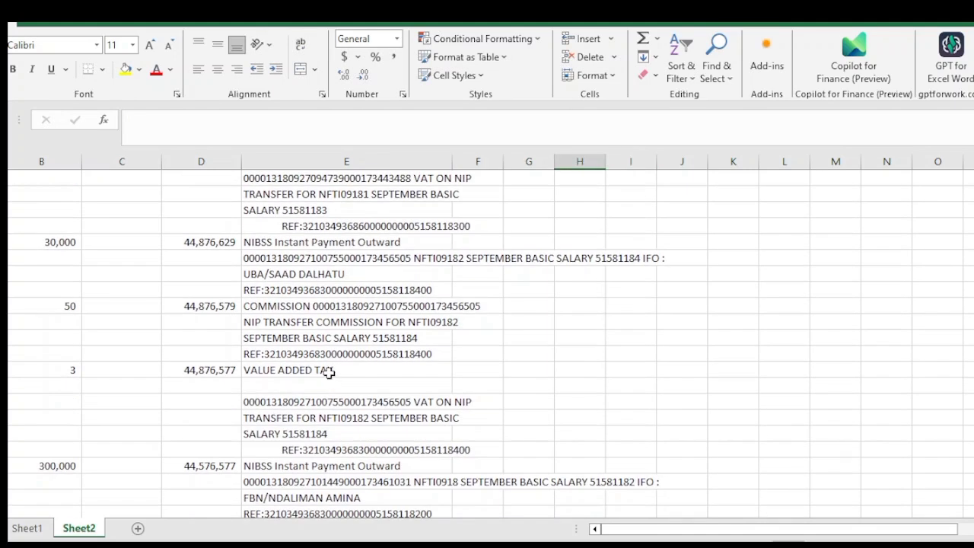
scroll(319, 343, down, 10)
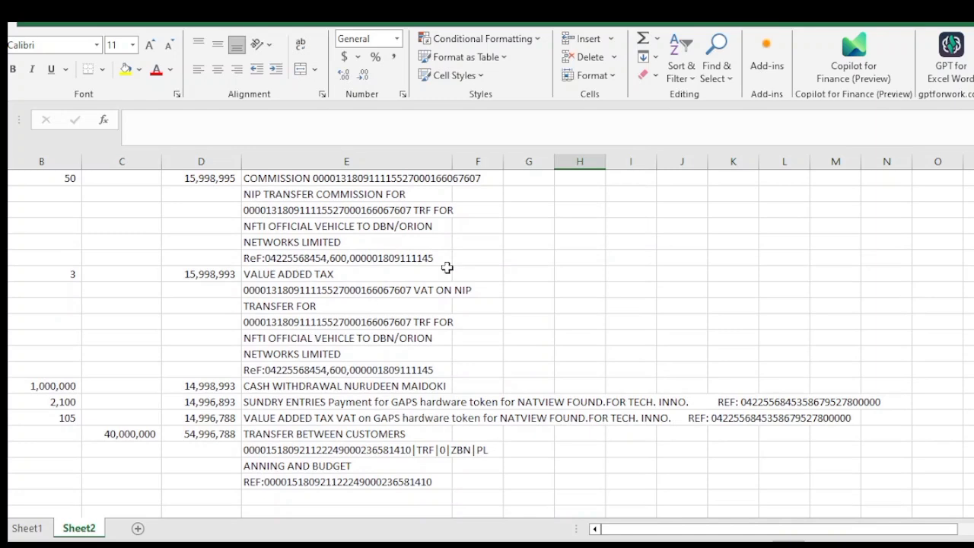
drag(527, 181, 926, 190)
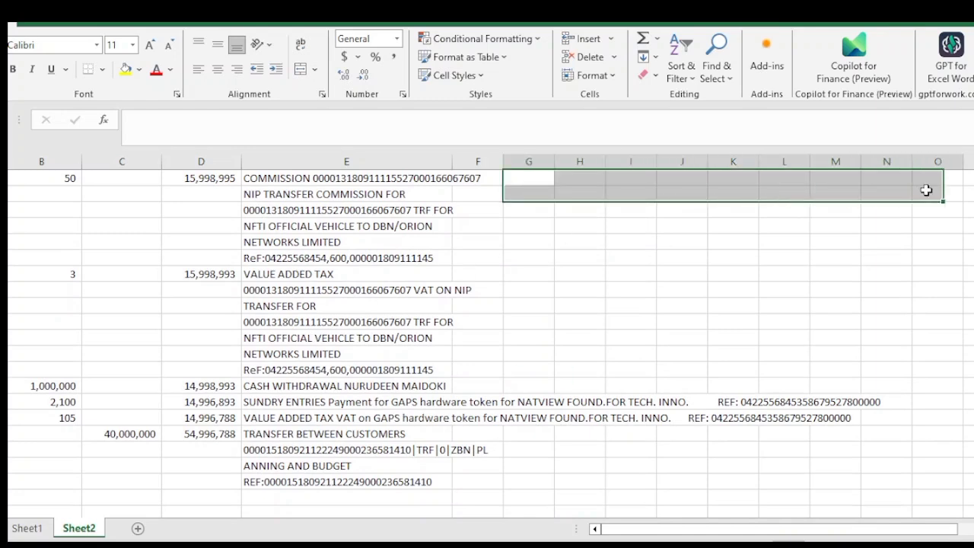